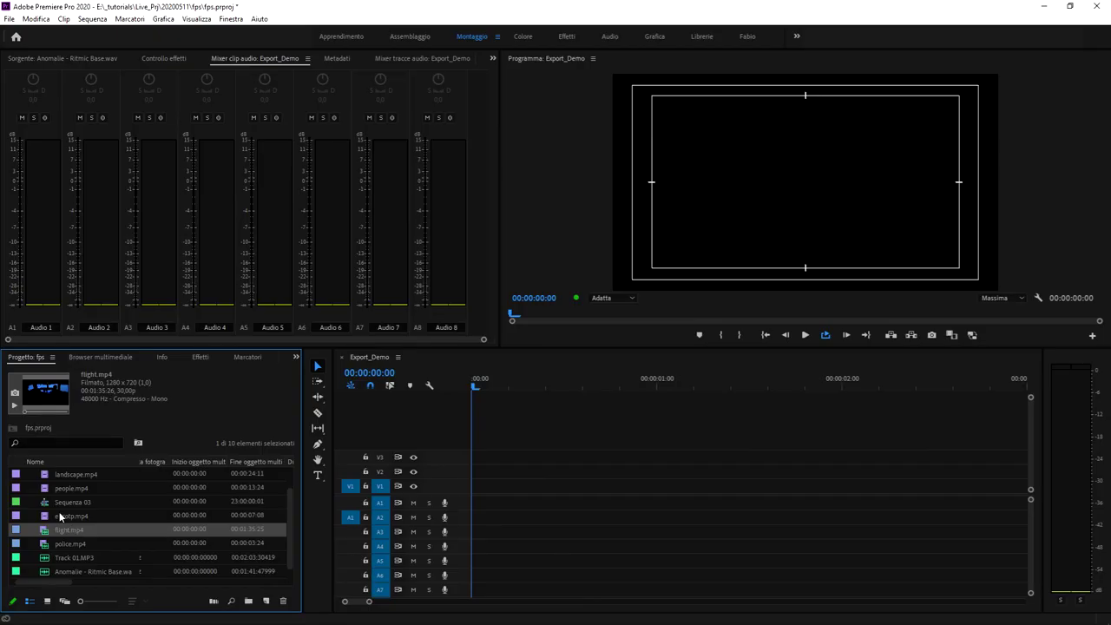
Step: Preview elicotp.mp4 in the Source monitor and drop it on V1 of Export_Demo, keeping existing settings
click(59, 515)
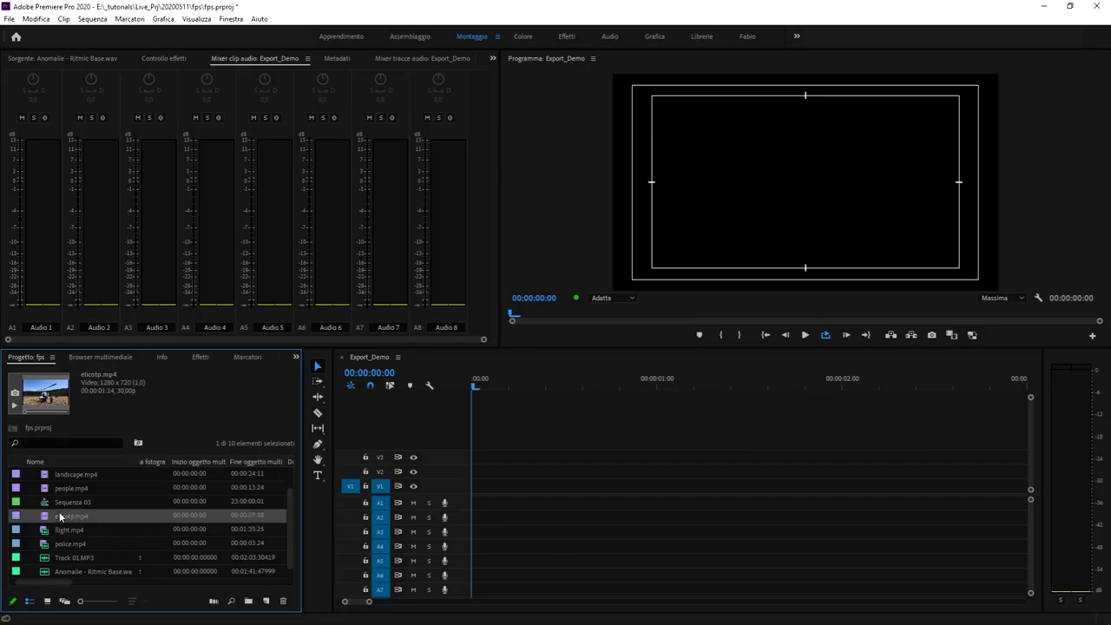
double_click(43, 517)
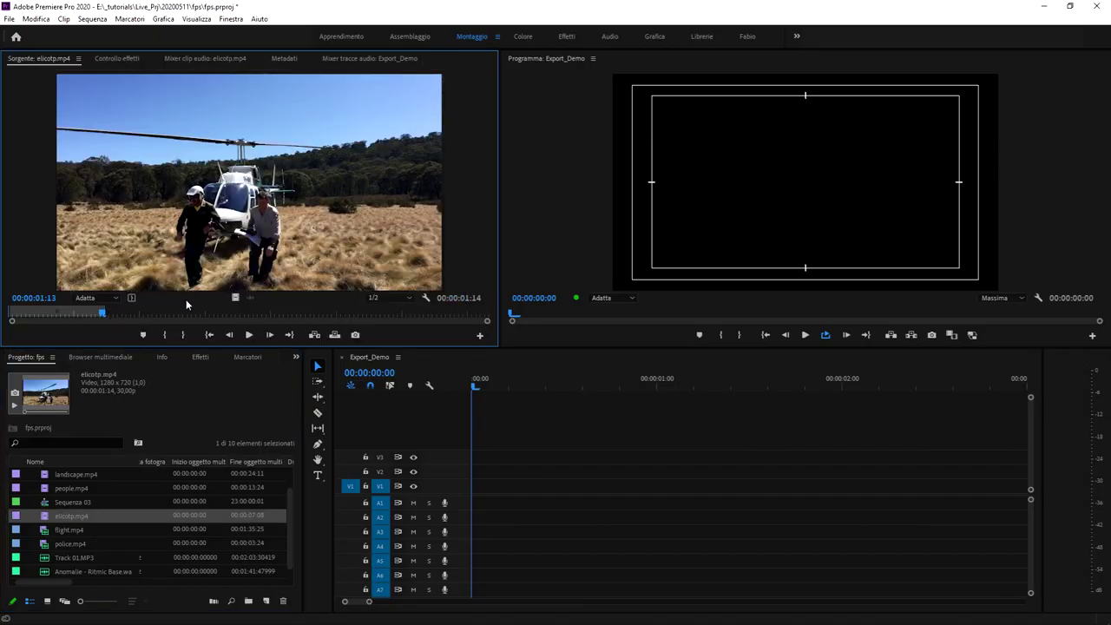
drag(68, 313, 55, 313)
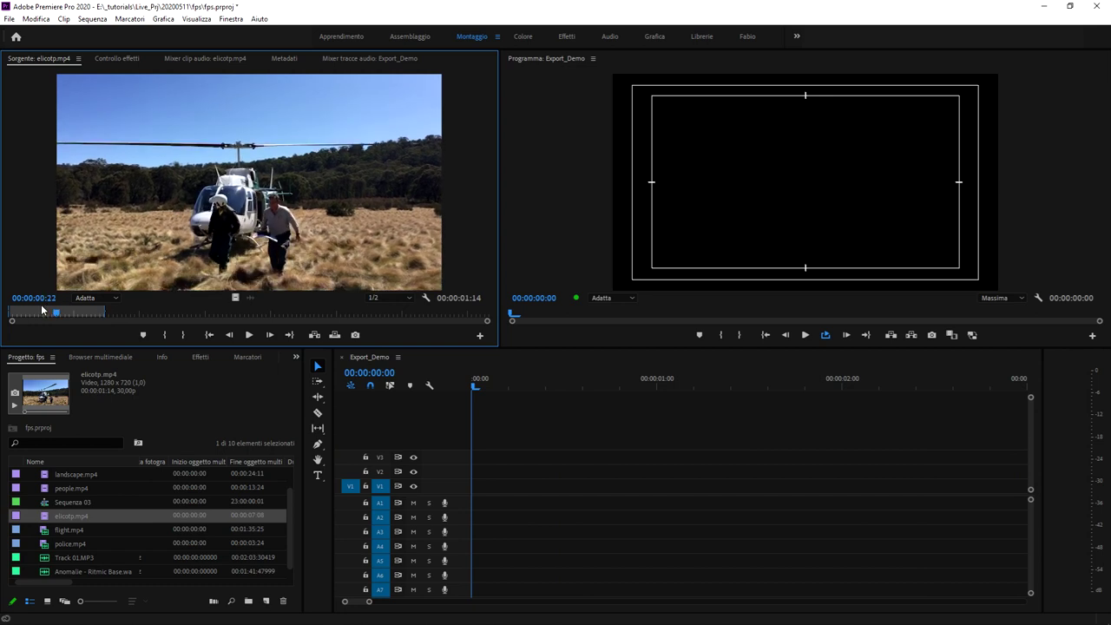
drag(305, 245, 498, 395)
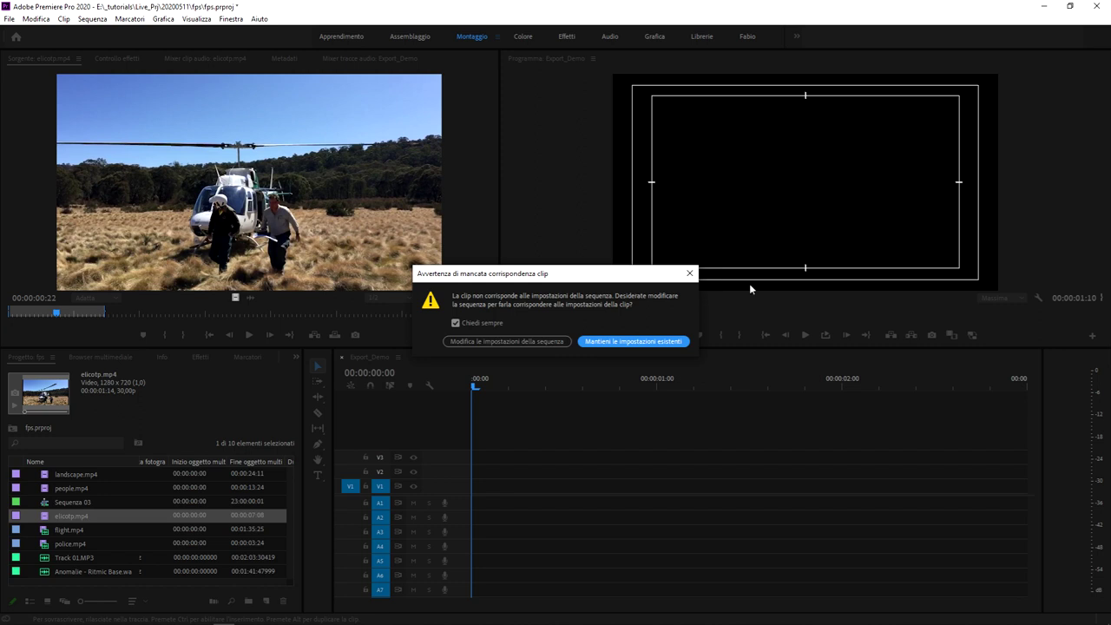
click(631, 341)
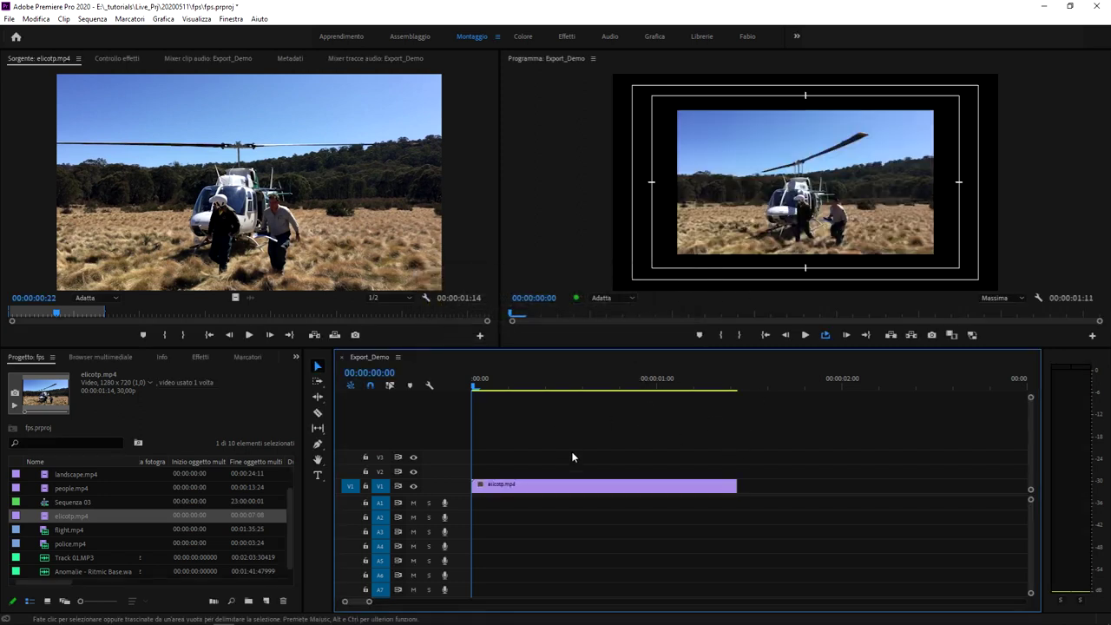
Step: Scale the helicopter clip to frame size, preview it up to 00:00:00:14, and show the audio clip mixer
right_click(613, 486)
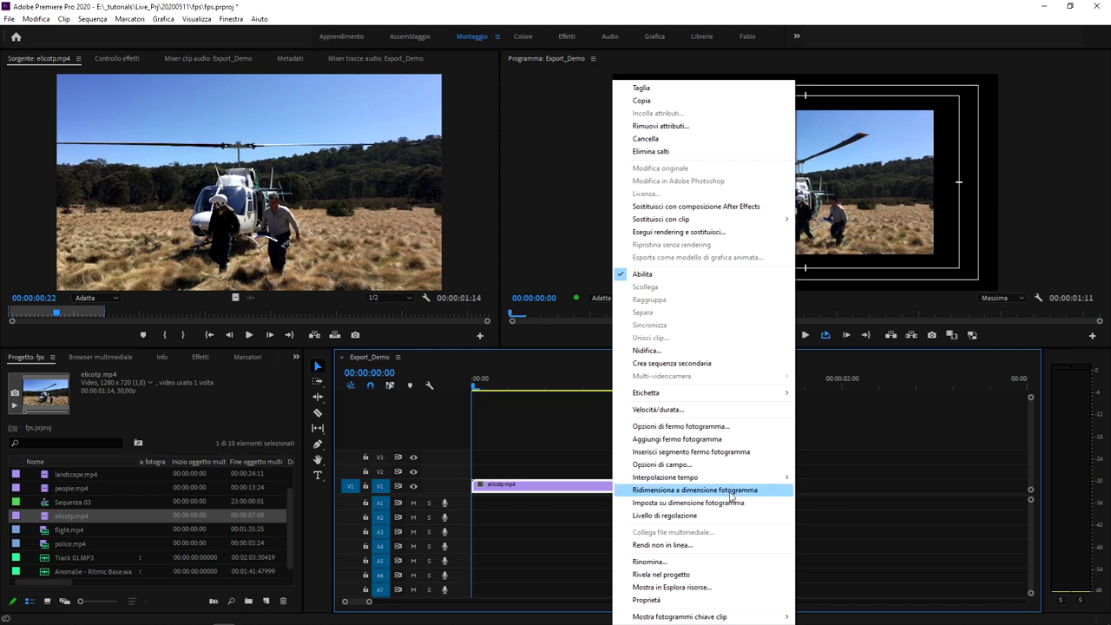
click(730, 492)
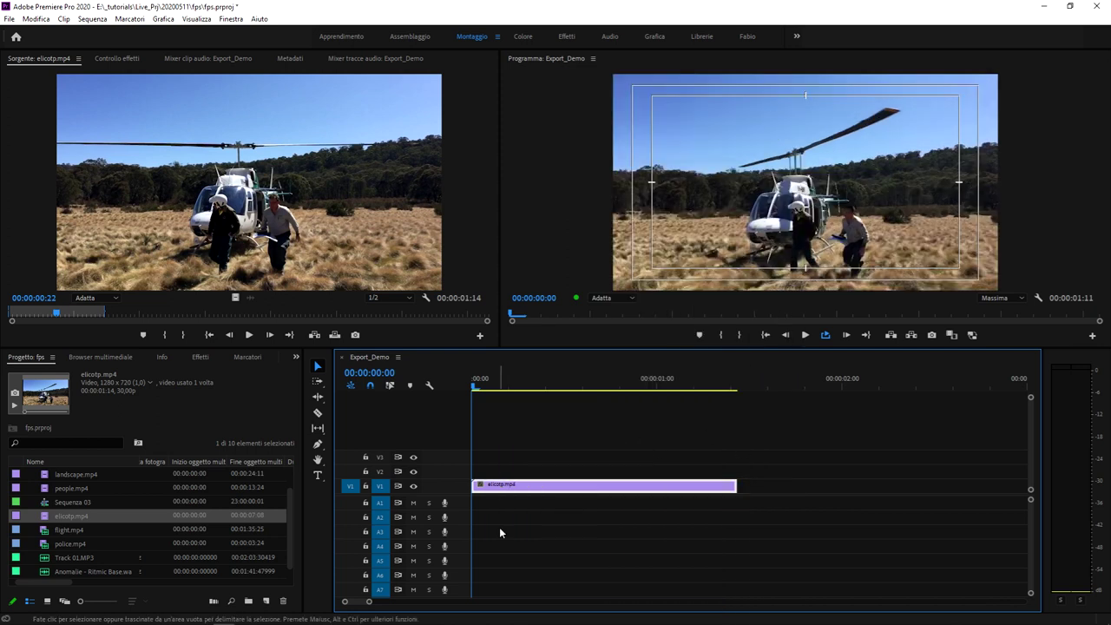
key(space)
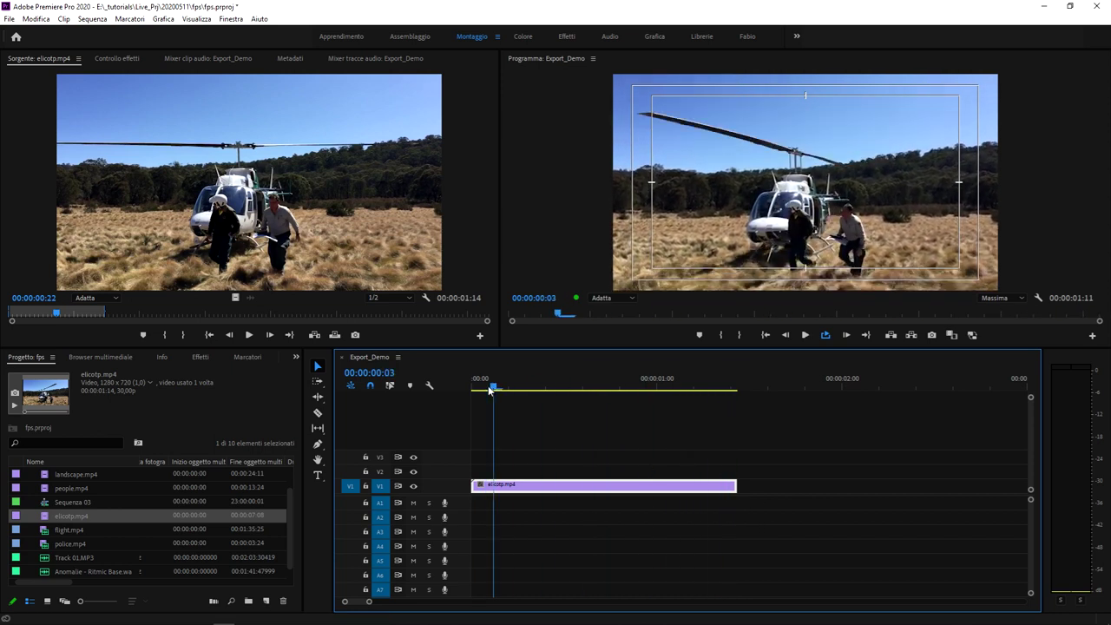
click(577, 388)
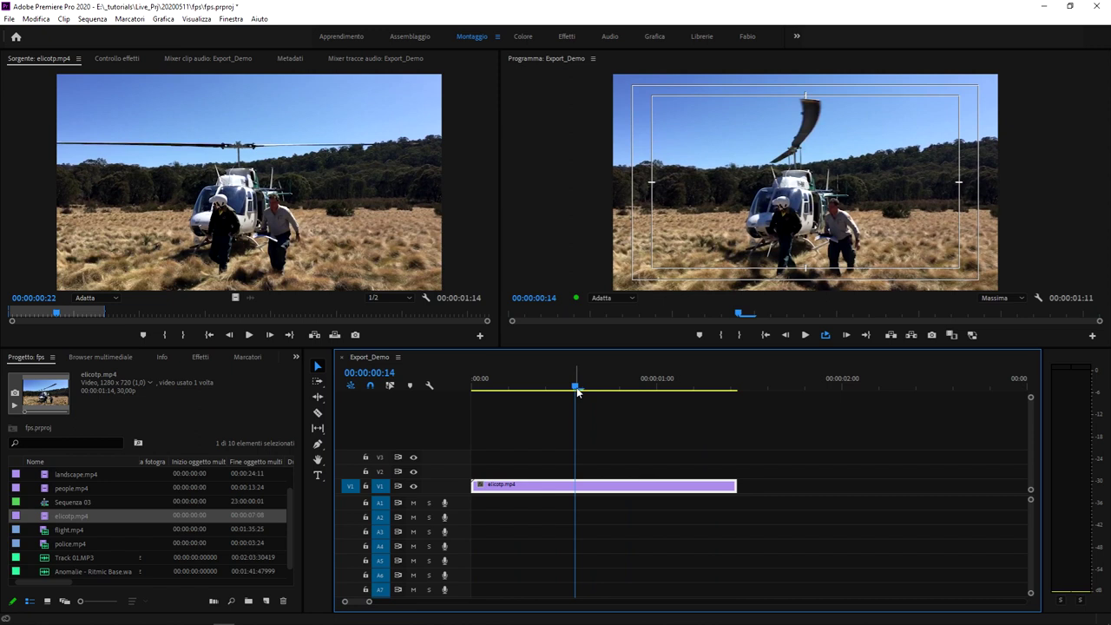
click(227, 61)
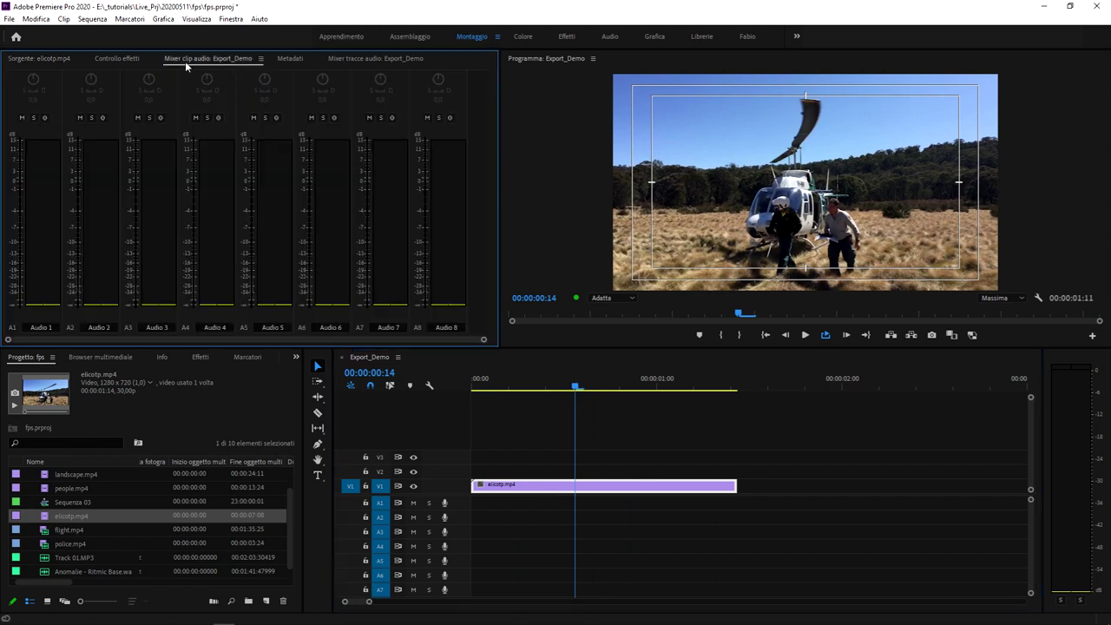
Step: Search the Effects panel for 'tinta' and drop the Tinta effect onto the helicopter clip
click(125, 60)
click(296, 358)
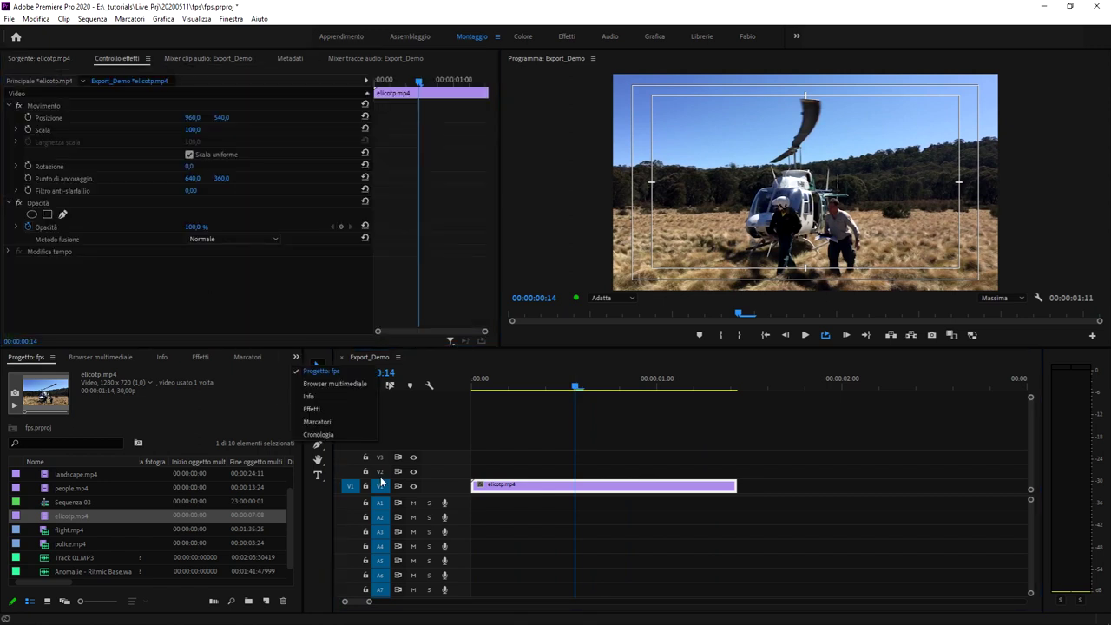
click(313, 409)
click(84, 372)
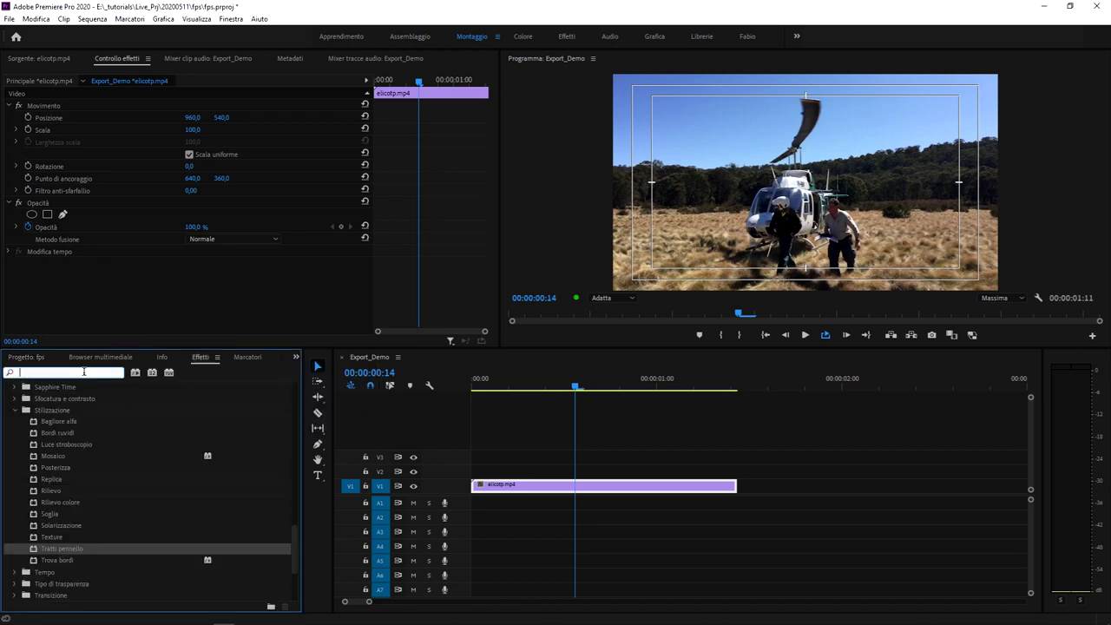
text(ve)
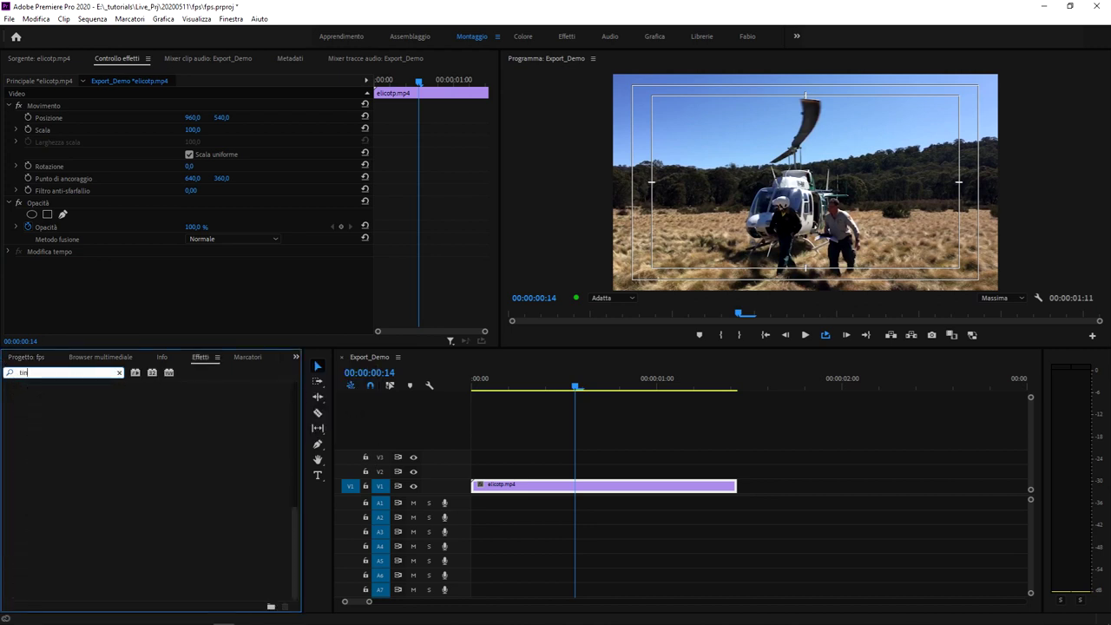
key(BackSpace)
key(BackSpace)
text(tinta)
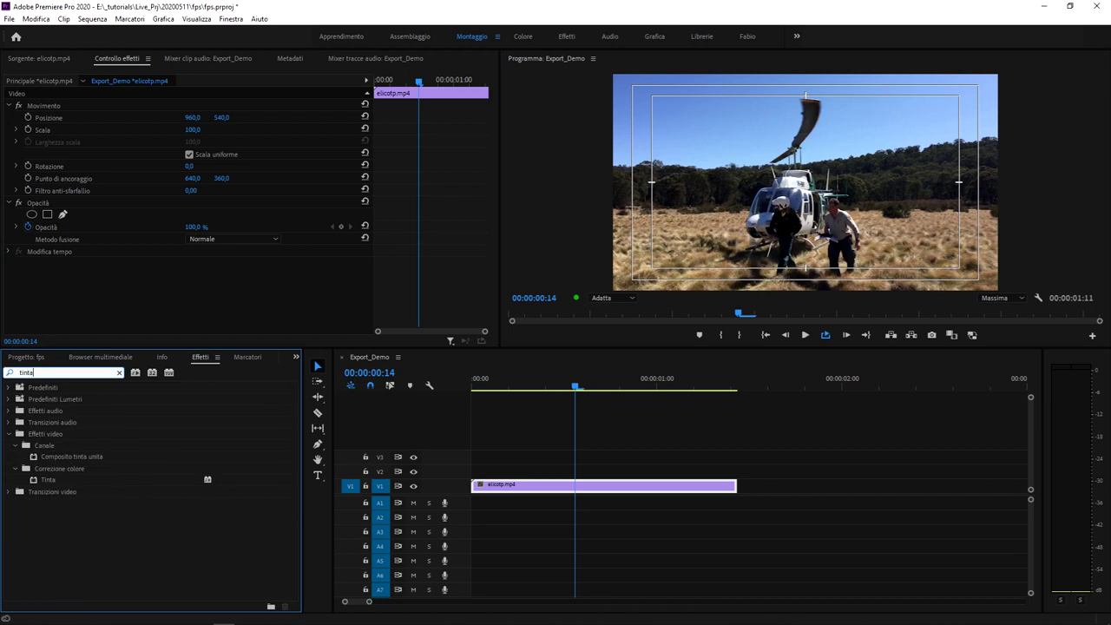
drag(49, 481, 595, 483)
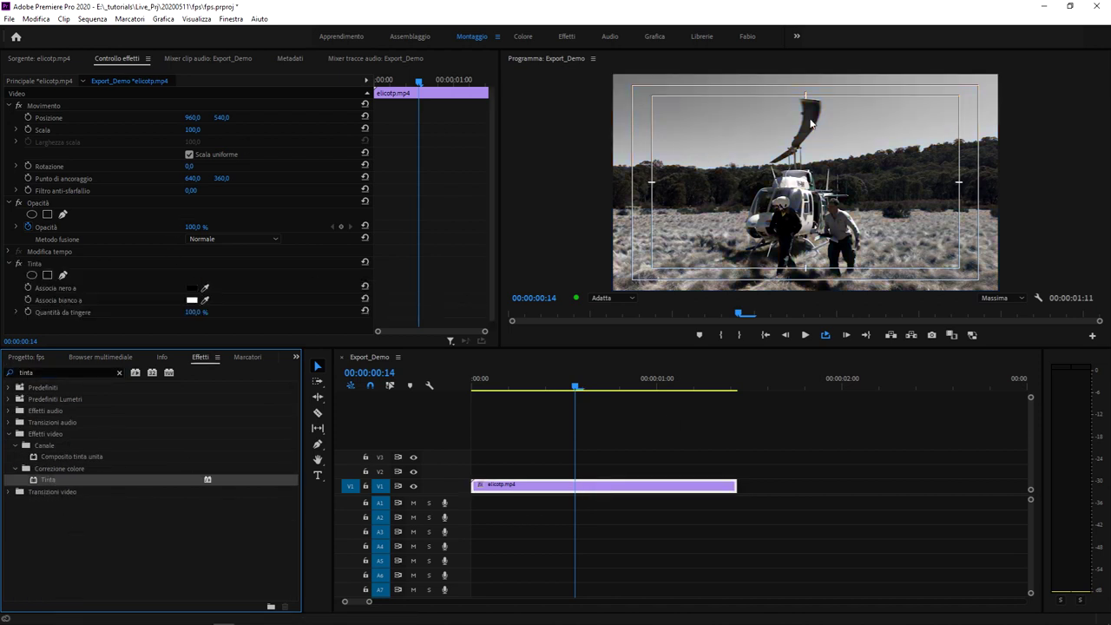
Step: Map the Tinta effect's whites to a green shade
click(192, 301)
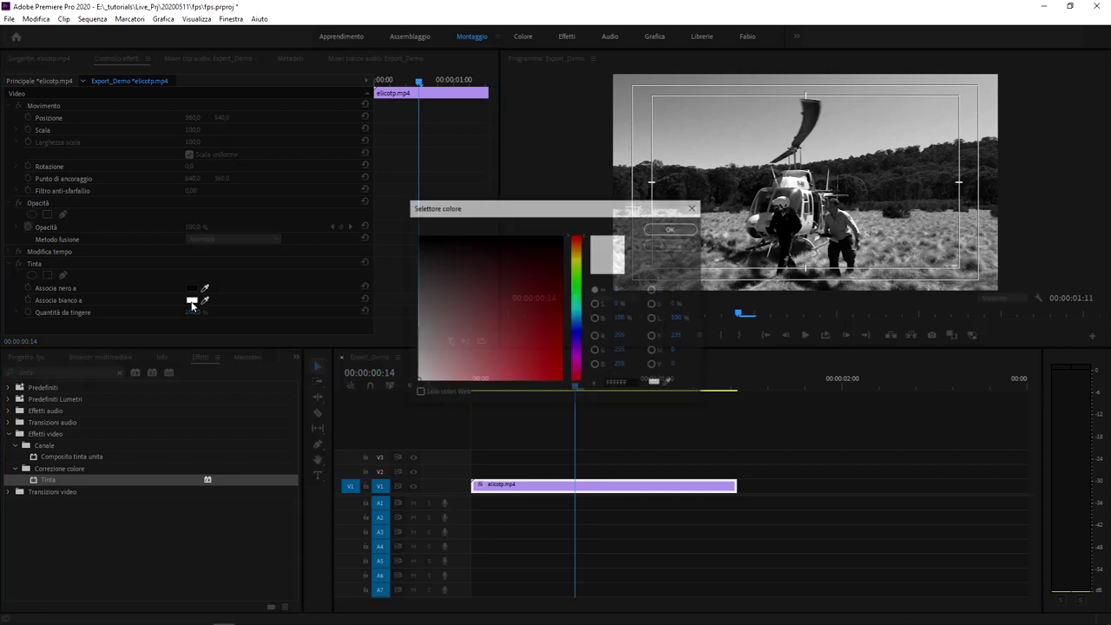
click(577, 290)
click(561, 287)
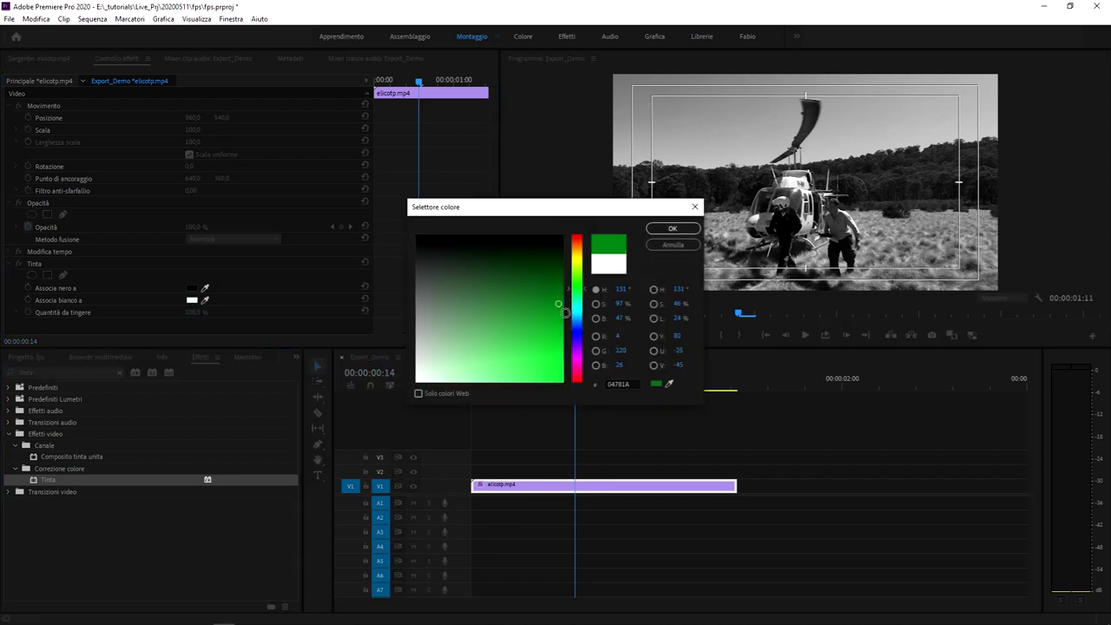
drag(582, 293, 583, 329)
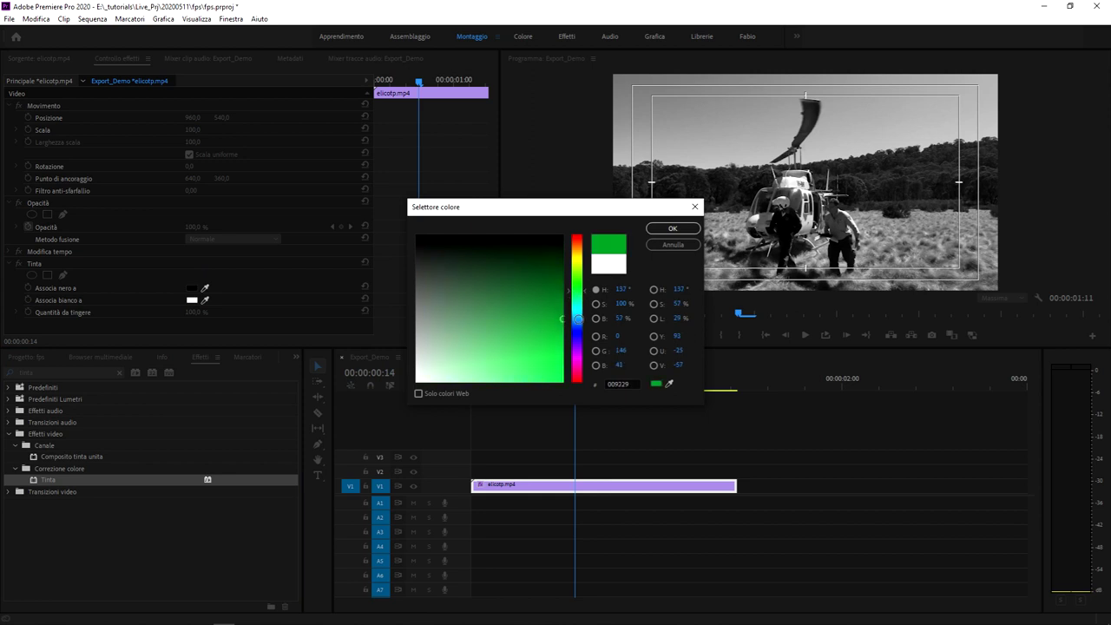
click(669, 228)
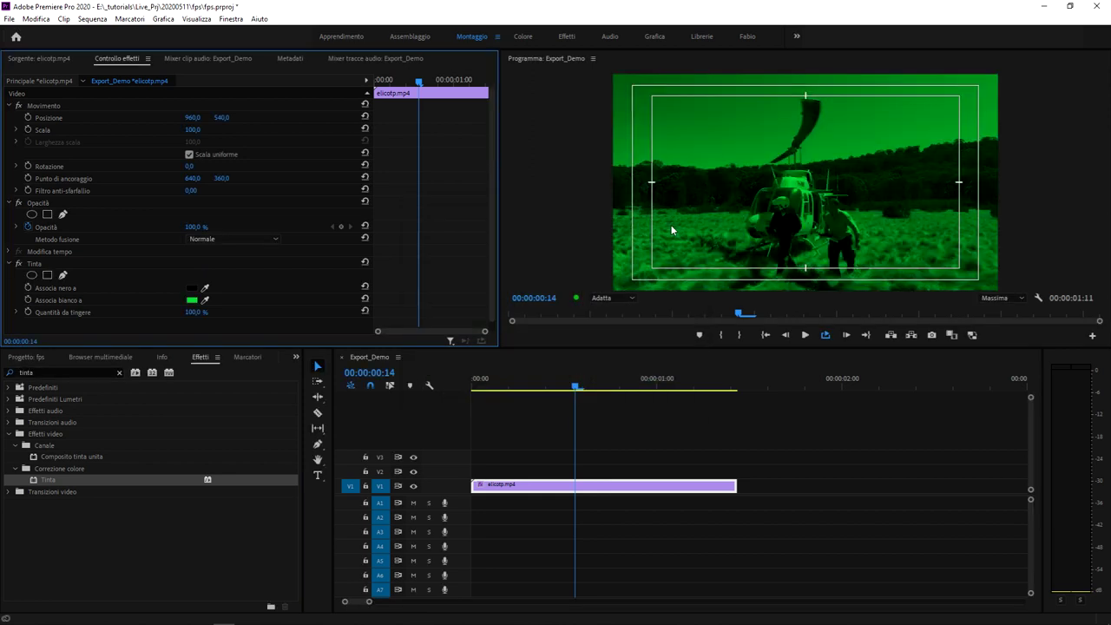
Step: Refine the white mapping to bright green #00D628 and return the playhead to the start
click(192, 300)
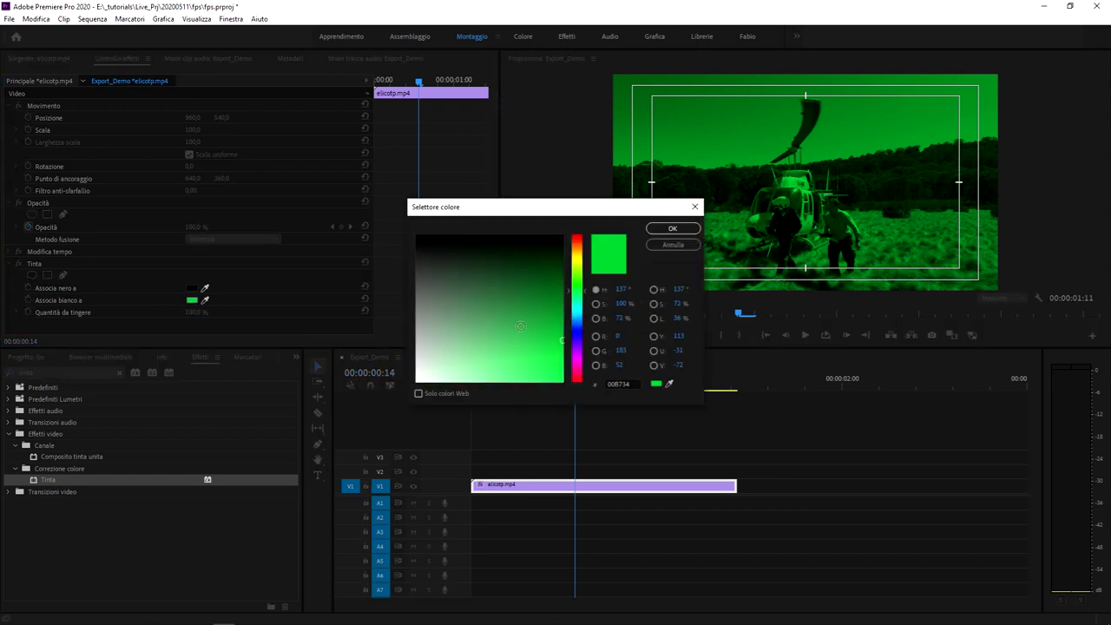
drag(572, 293, 562, 358)
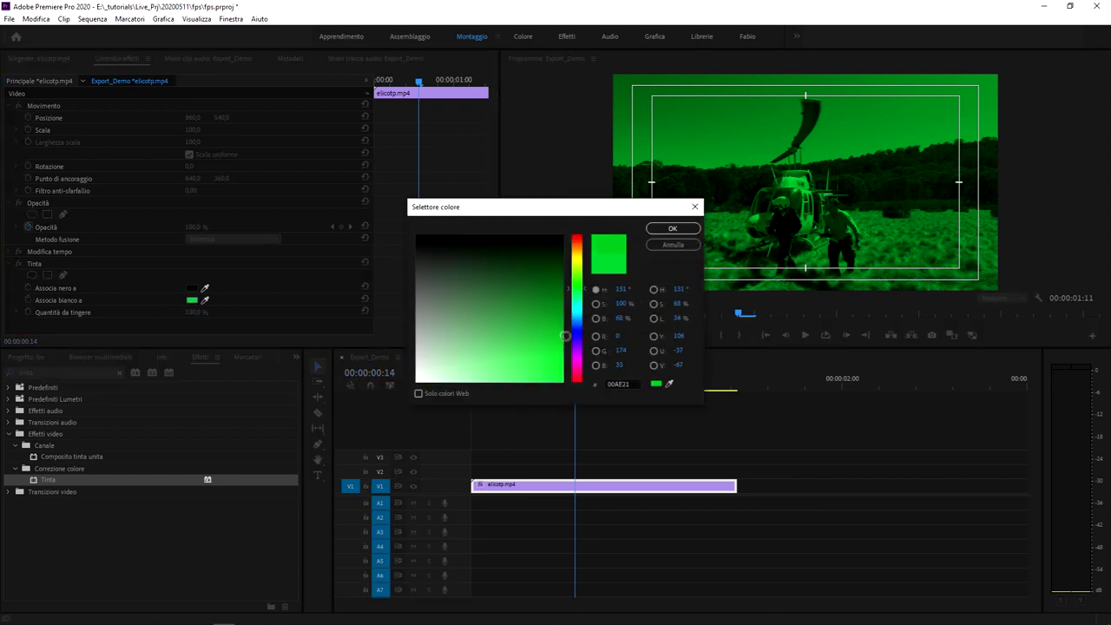
click(669, 229)
mouse_move(475, 382)
mouse_down()
mouse_move(523, 347)
mouse_move(343, 349)
mouse_up()
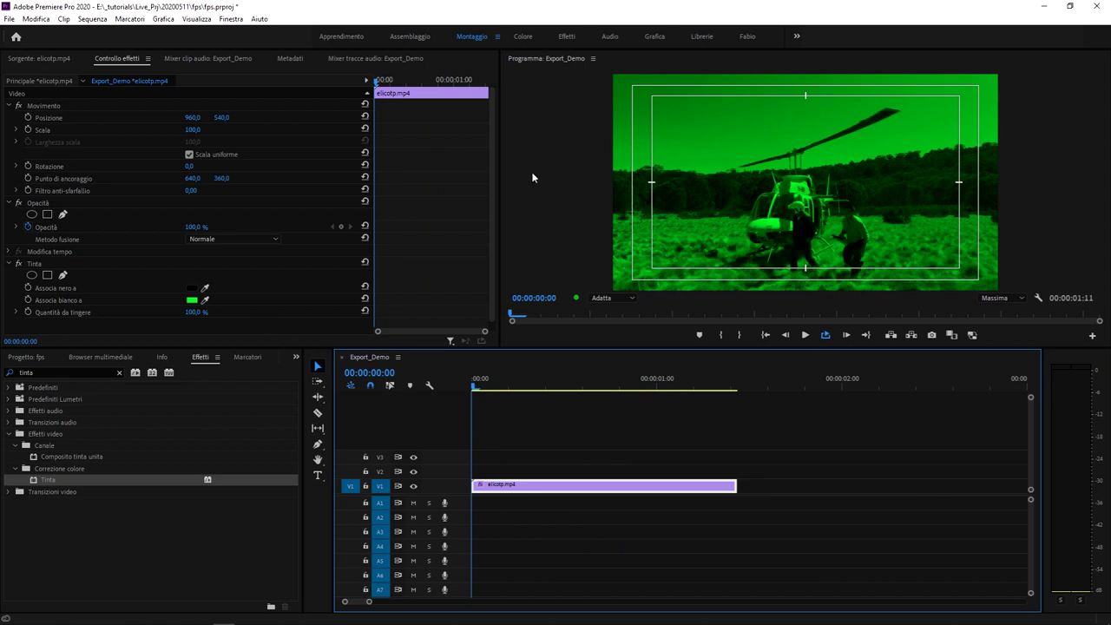
Step: Create a new 1920×1080 Color Matte from the project bin and name it 'mirino'
click(29, 357)
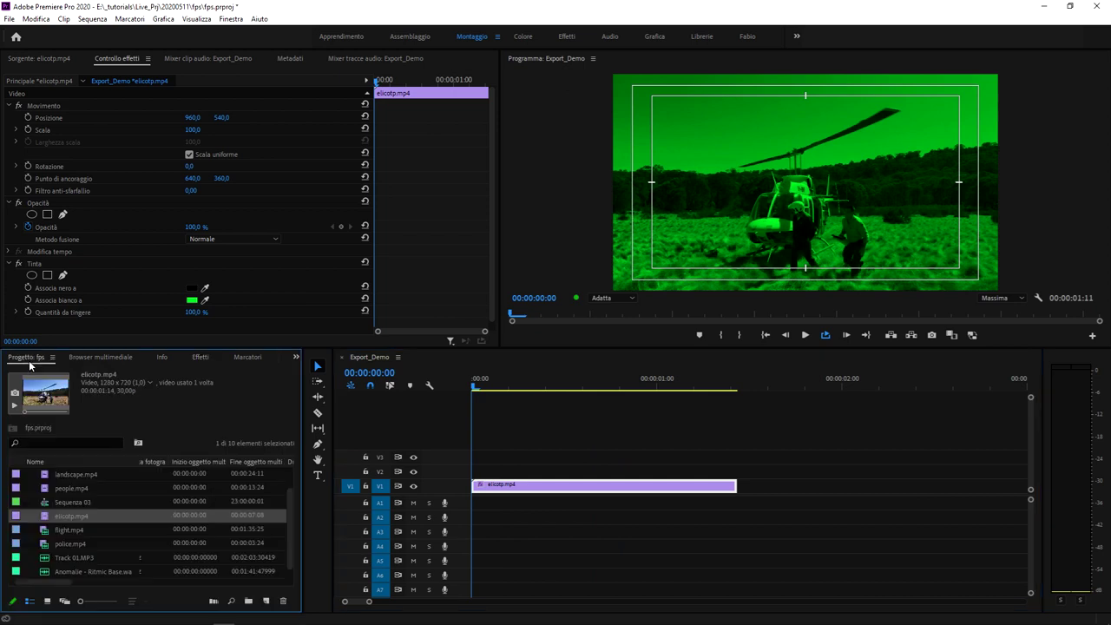
click(265, 601)
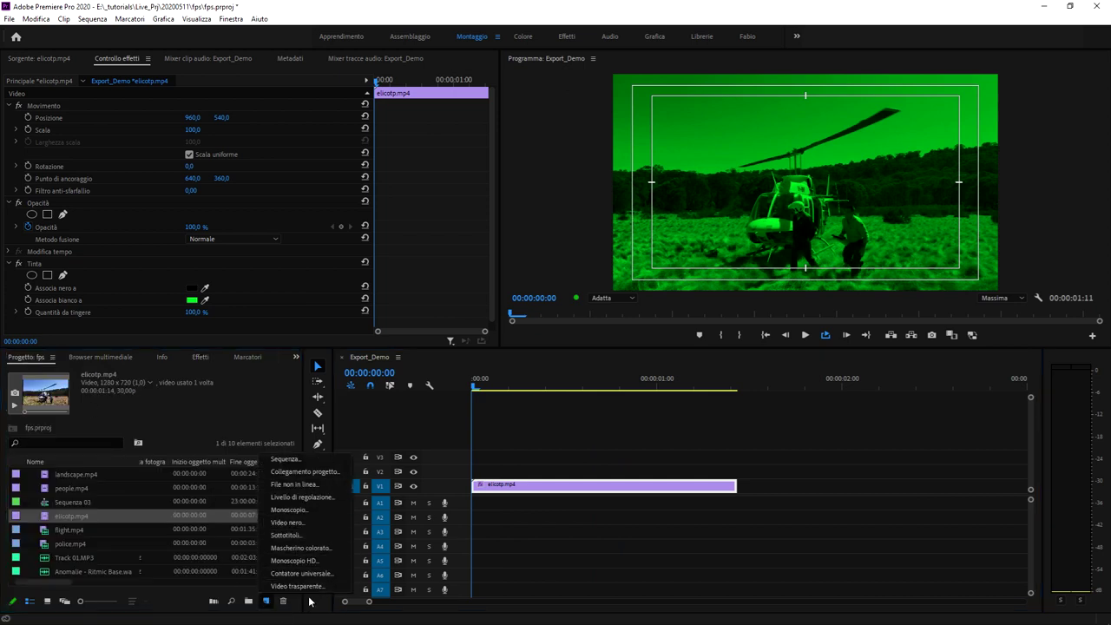
click(317, 548)
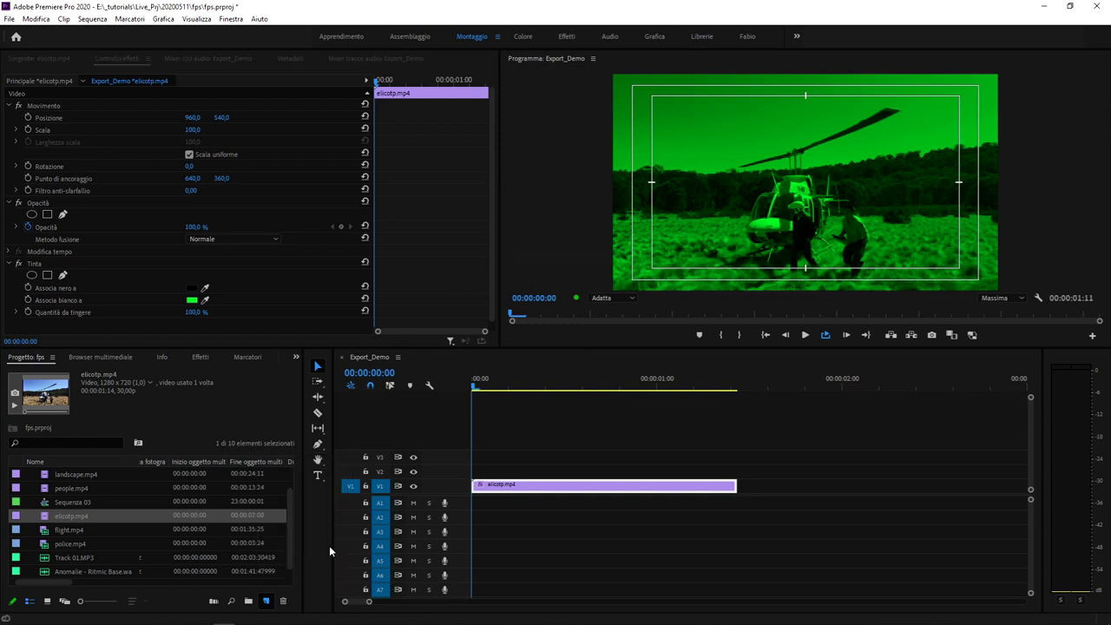
click(568, 360)
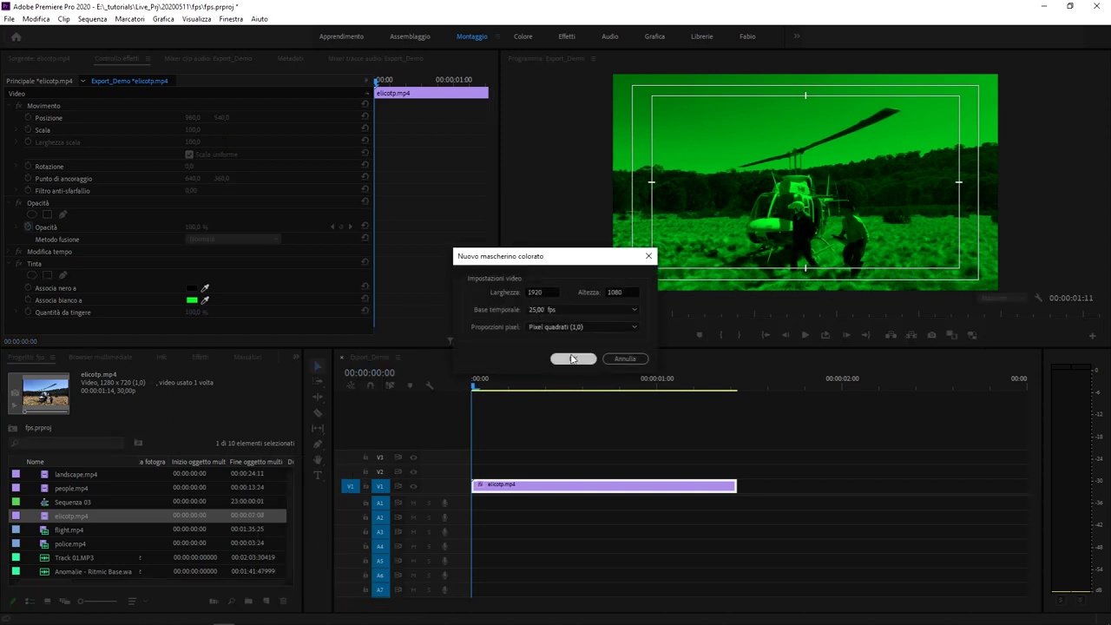
key(Return)
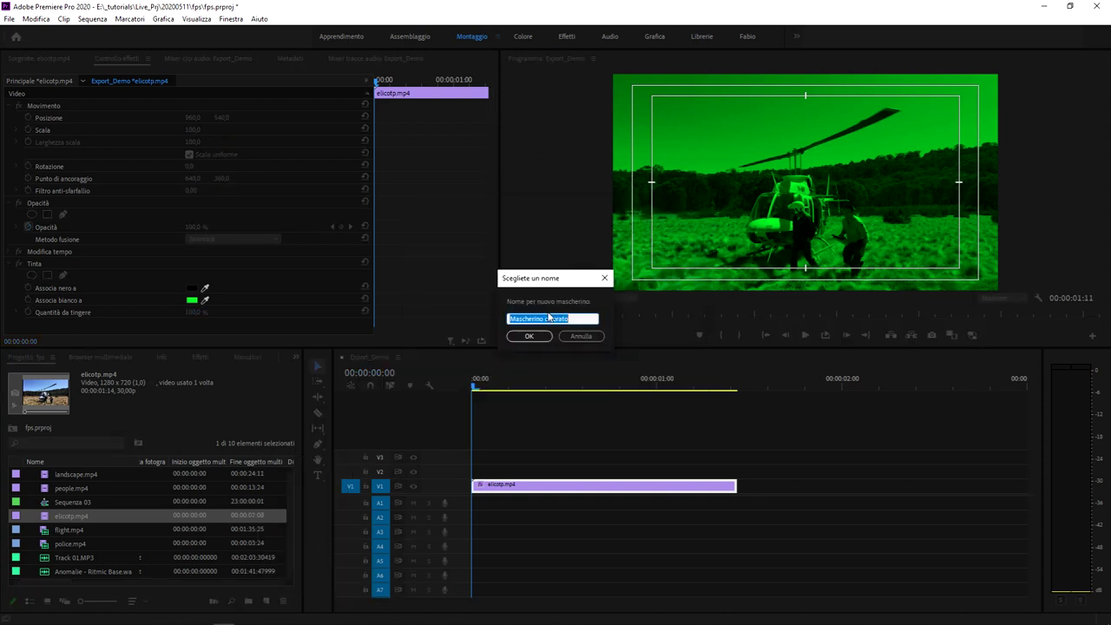
text(mirino)
key(Return)
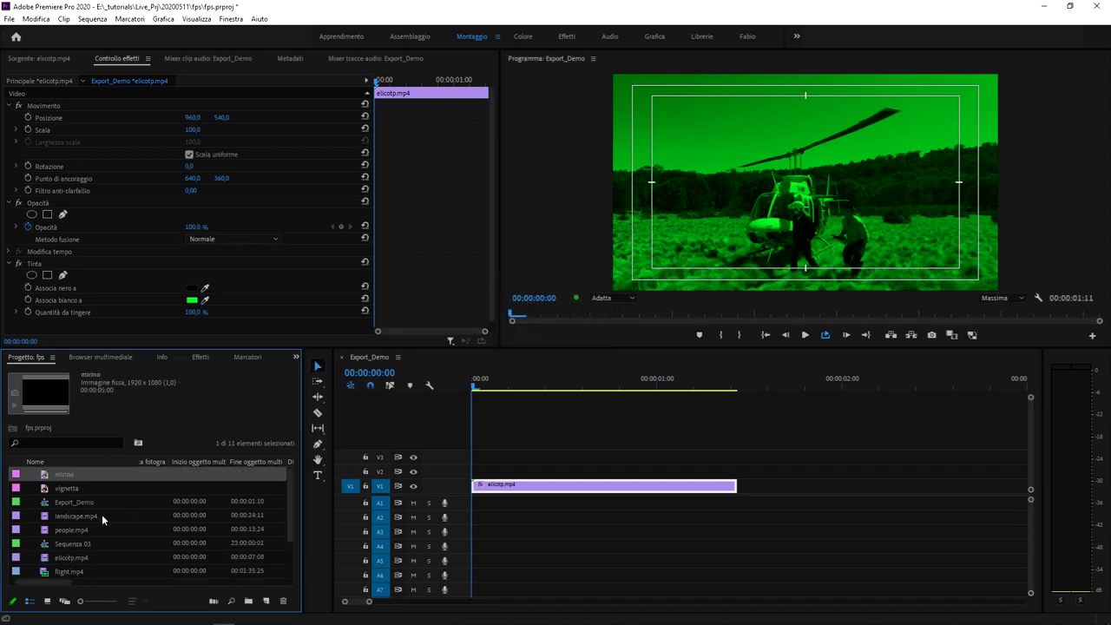
Step: Place the mirino matte on V2 above the helicopter clip, undoing an accidental overwrite
drag(44, 475, 473, 484)
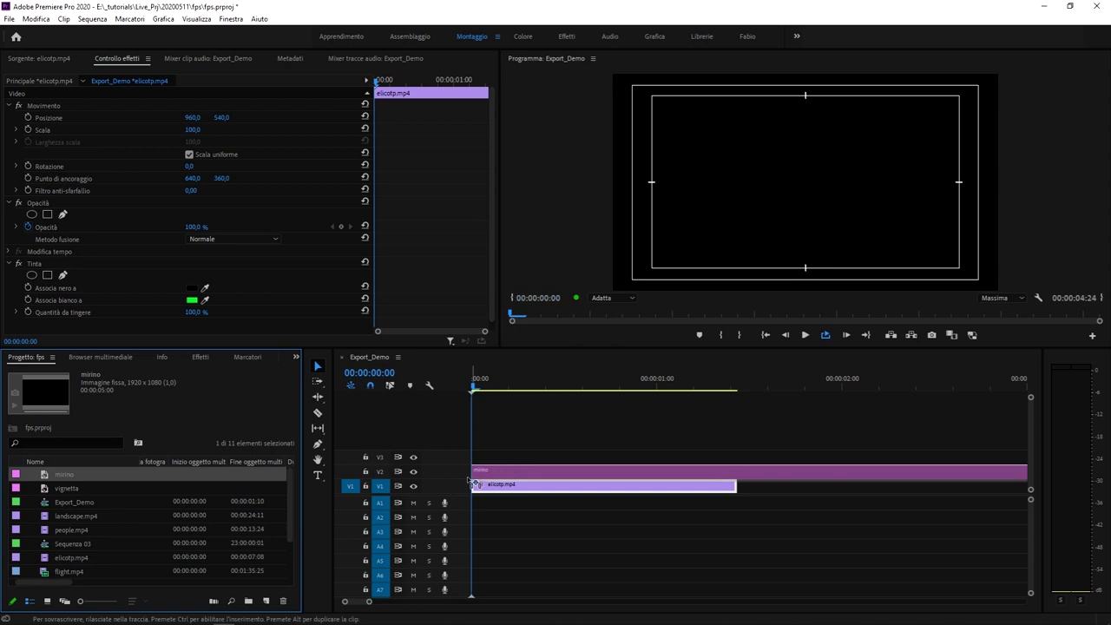
key(ctrl+z)
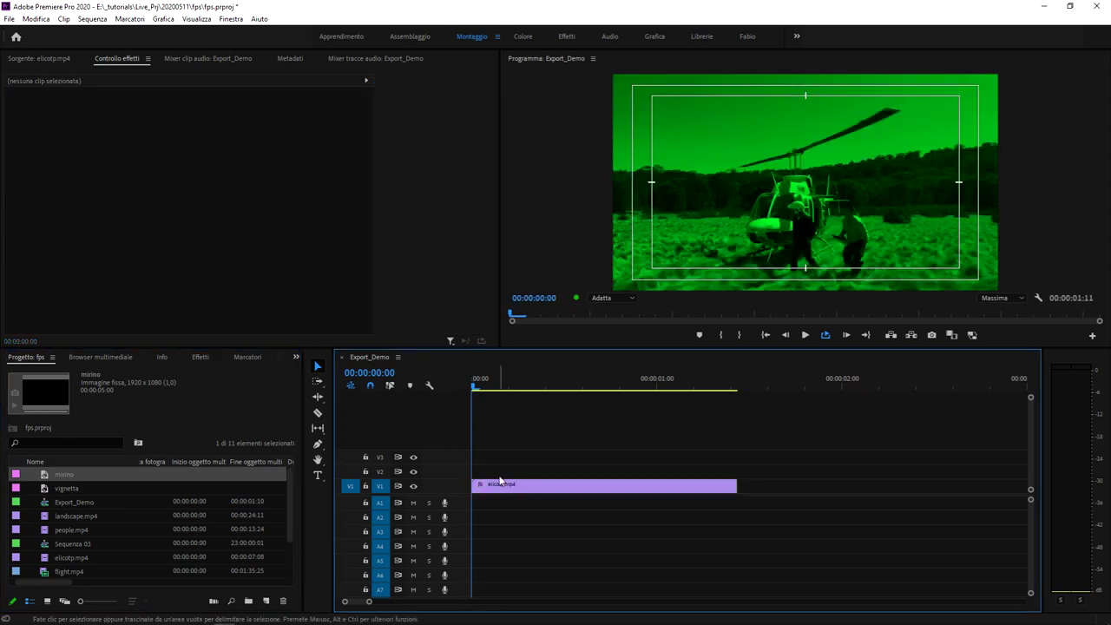
click(47, 476)
drag(47, 476, 465, 474)
Step: Razor mirino where the helicopter clip ends, delete the leftover part, and select the matte
ctrl+click(737, 473)
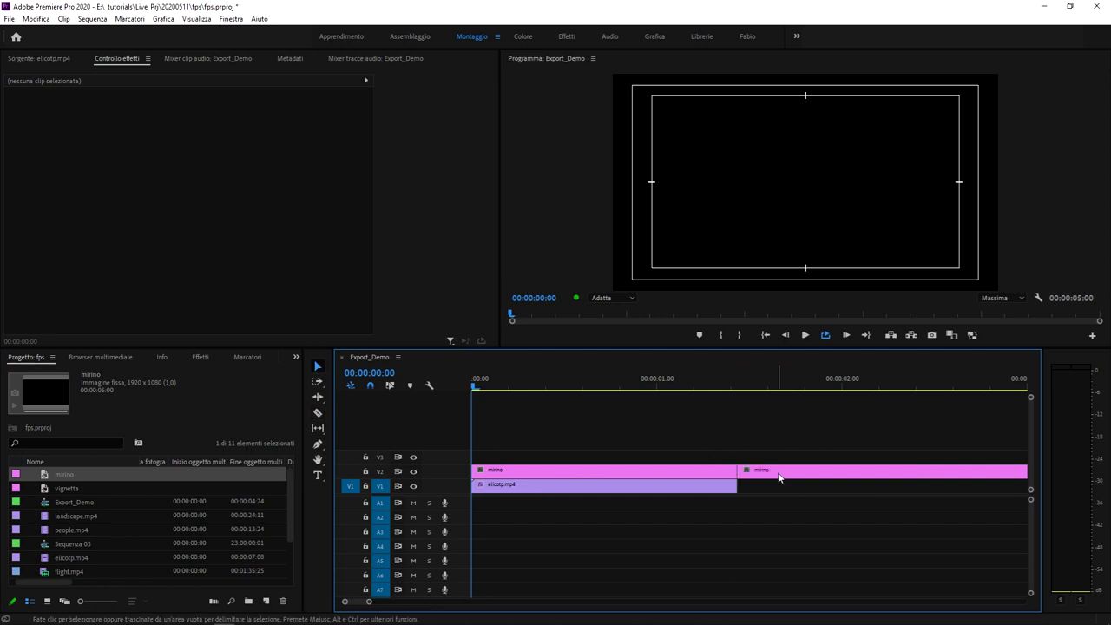
click(778, 473)
key(space)
key(Delete)
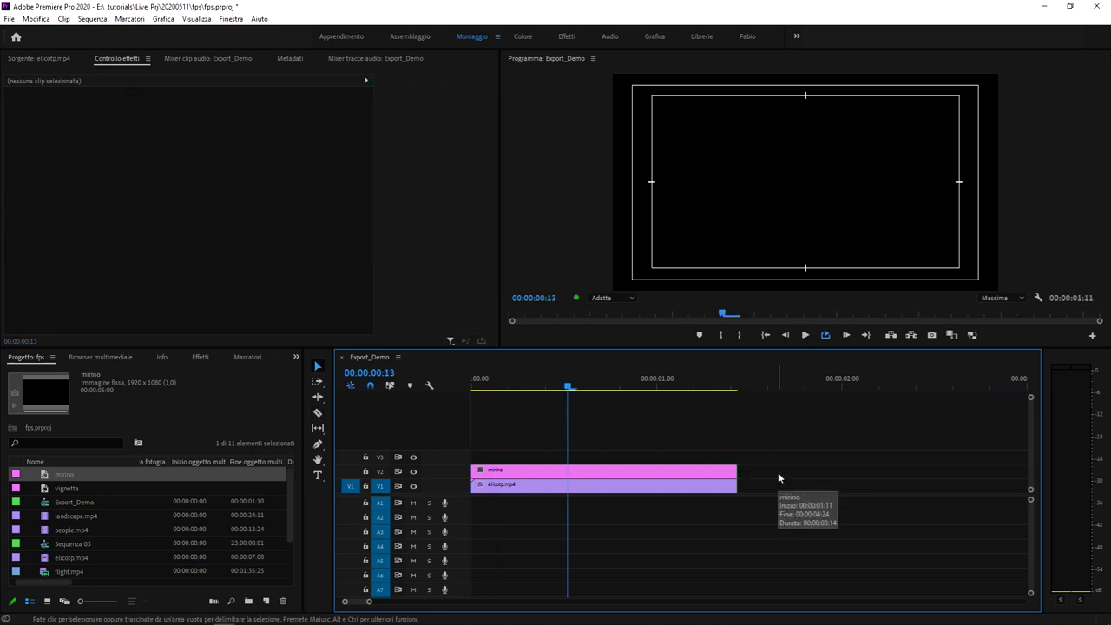
drag(567, 386, 589, 387)
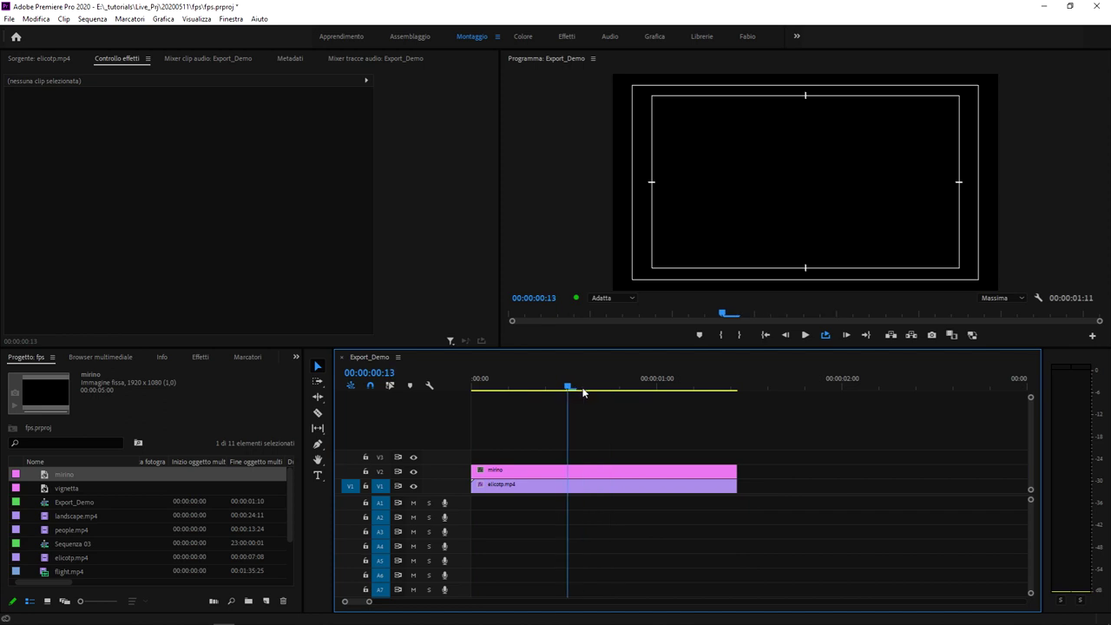
click(531, 472)
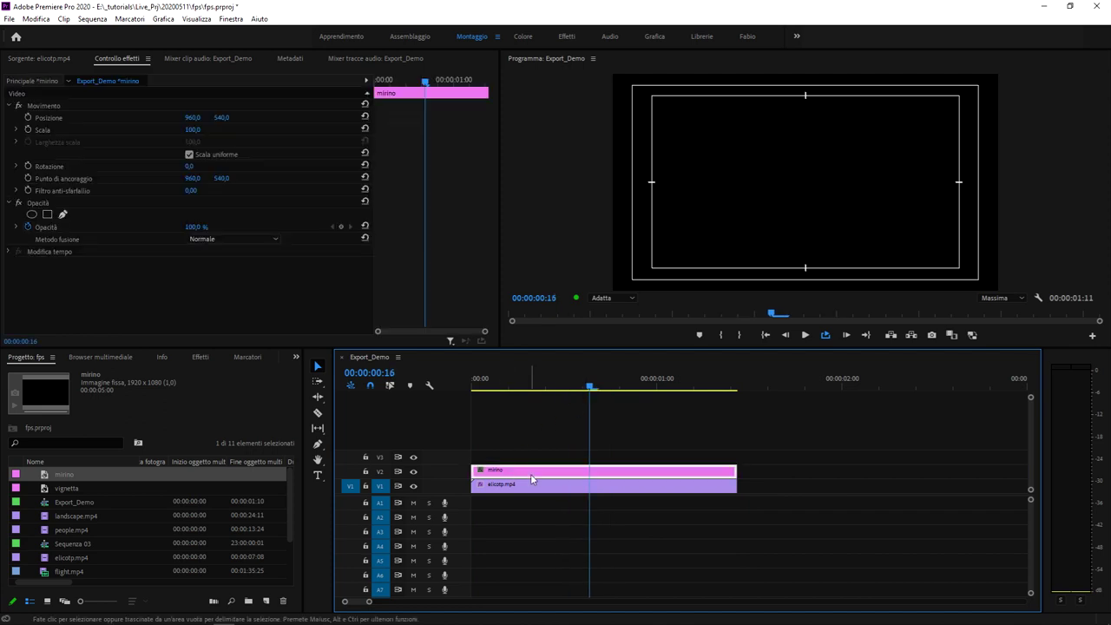
Step: Add an Ellipse mask to mirino's Opacity and drag it into a large circle
click(32, 215)
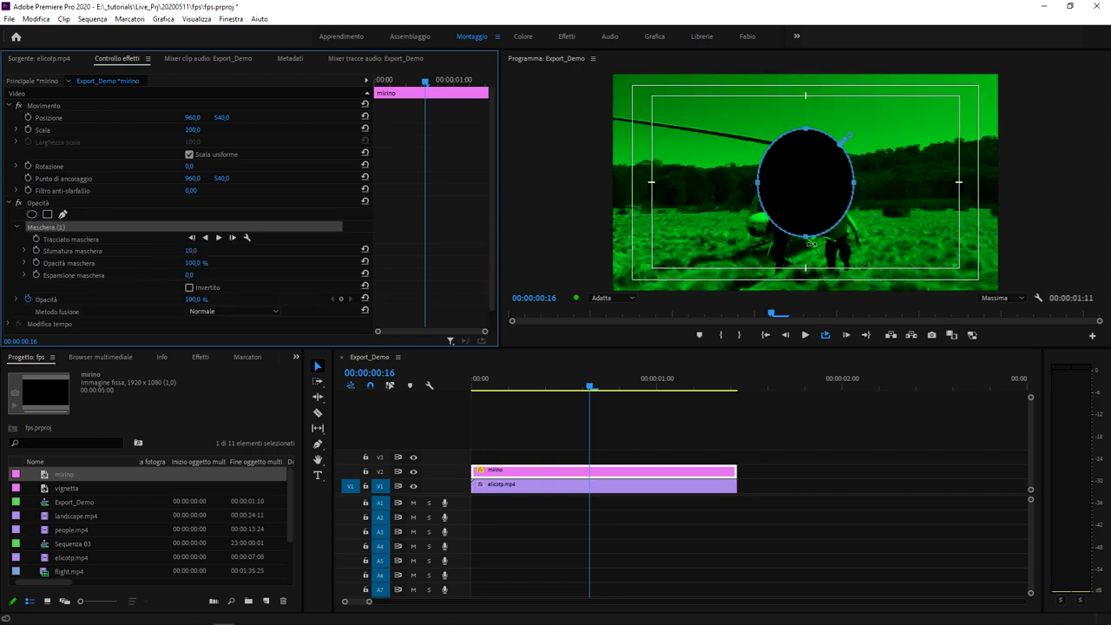
drag(802, 132, 790, 107)
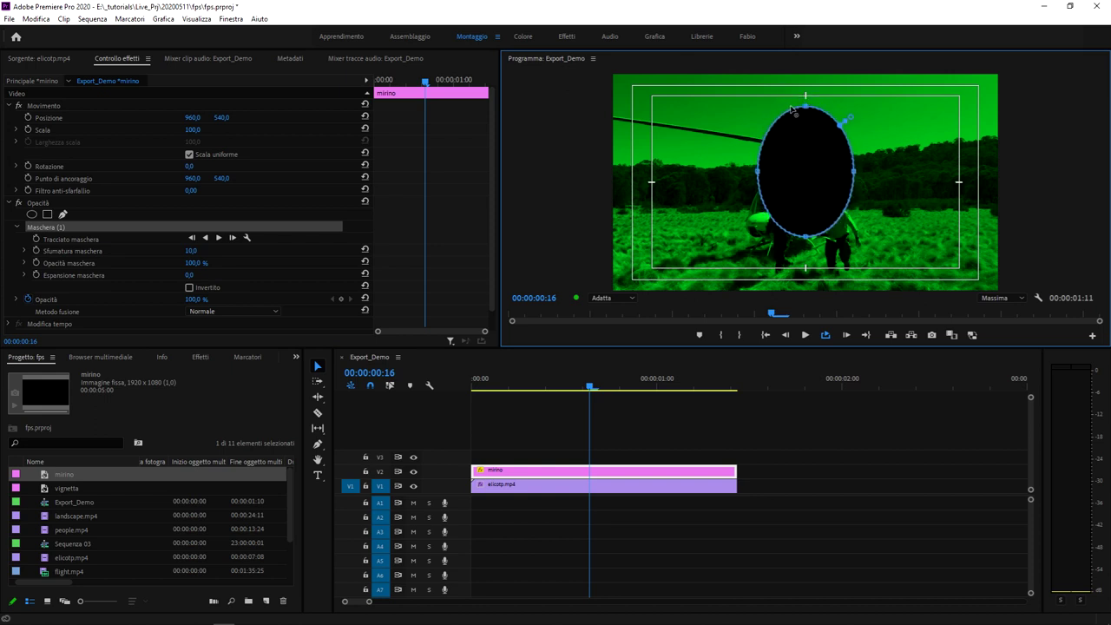
drag(758, 172, 718, 173)
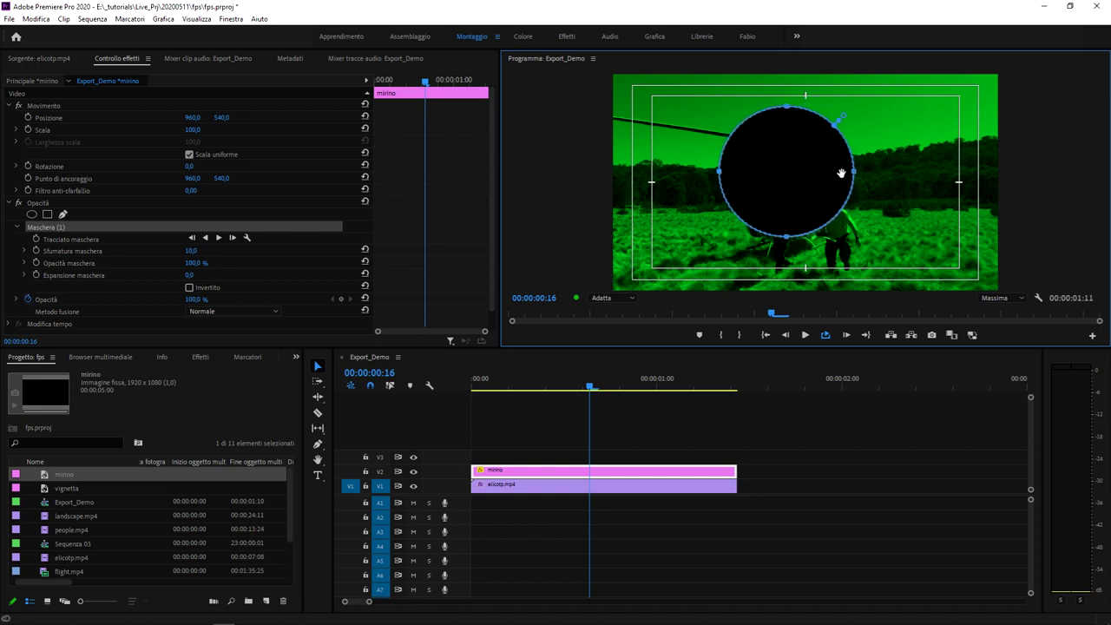
drag(855, 178, 897, 177)
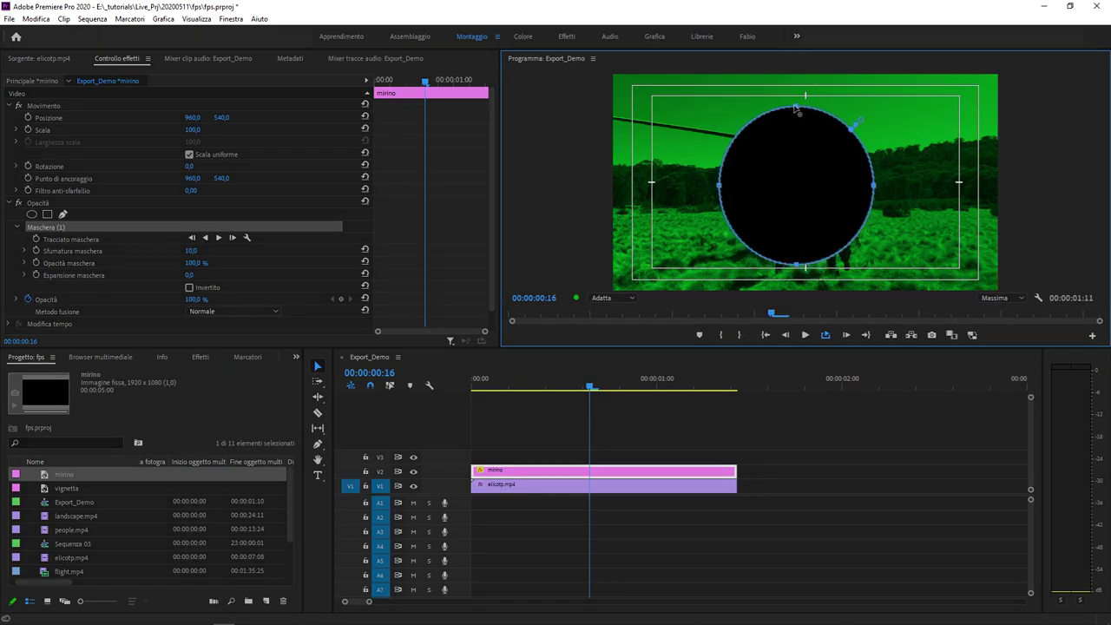
drag(720, 172, 701, 176)
drag(805, 264, 799, 275)
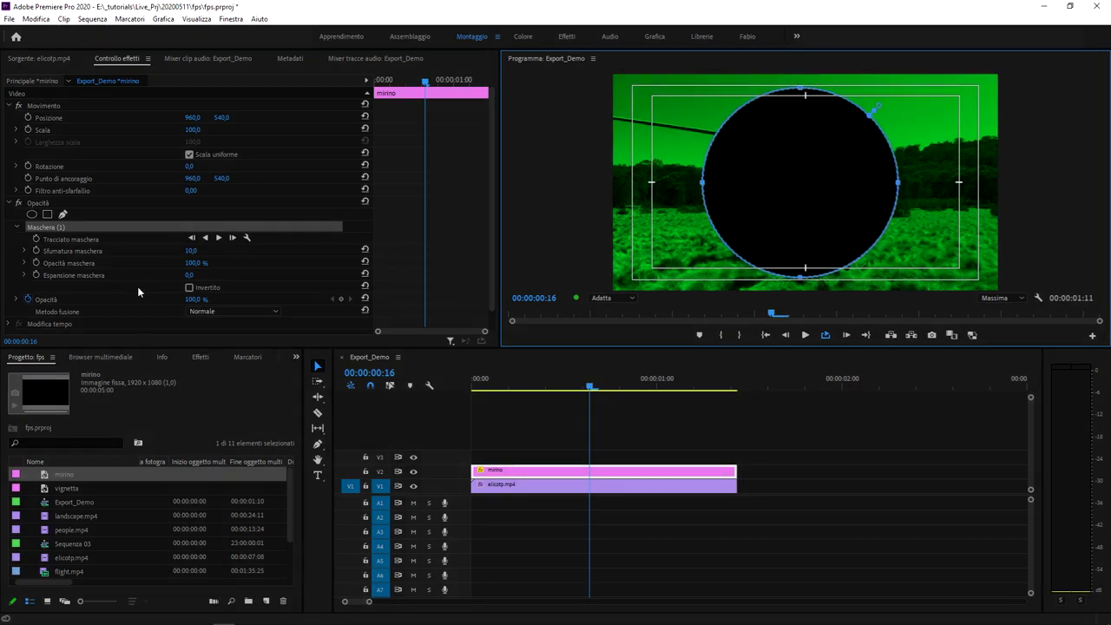
scroll(137, 287, down, 1)
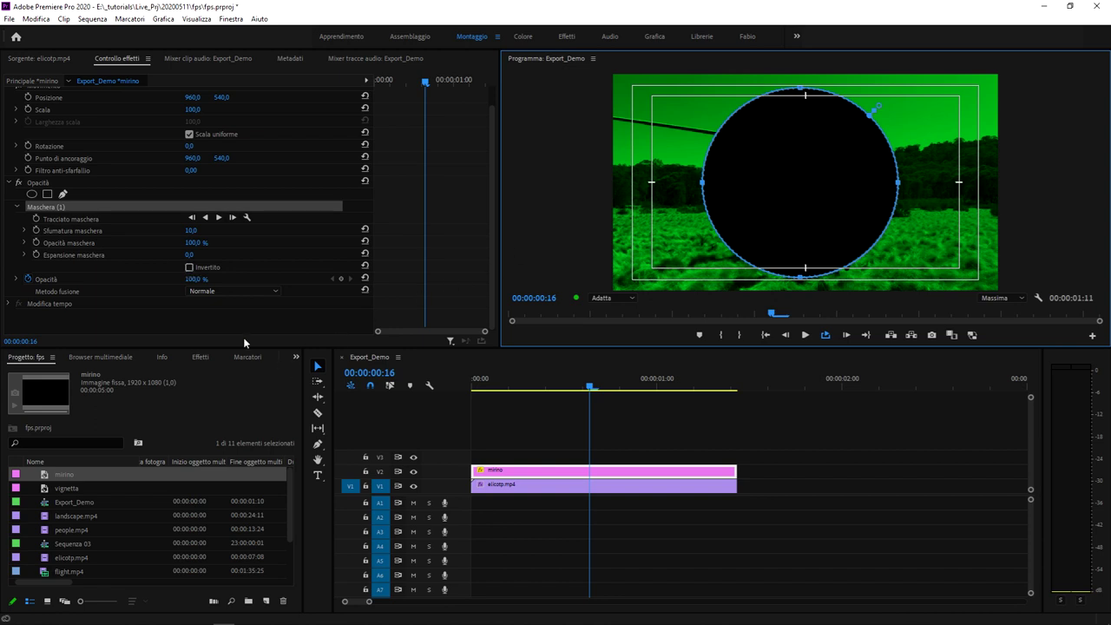
Step: Invert the mask and raise Mask Feather to 73 for a soft circular window
click(190, 267)
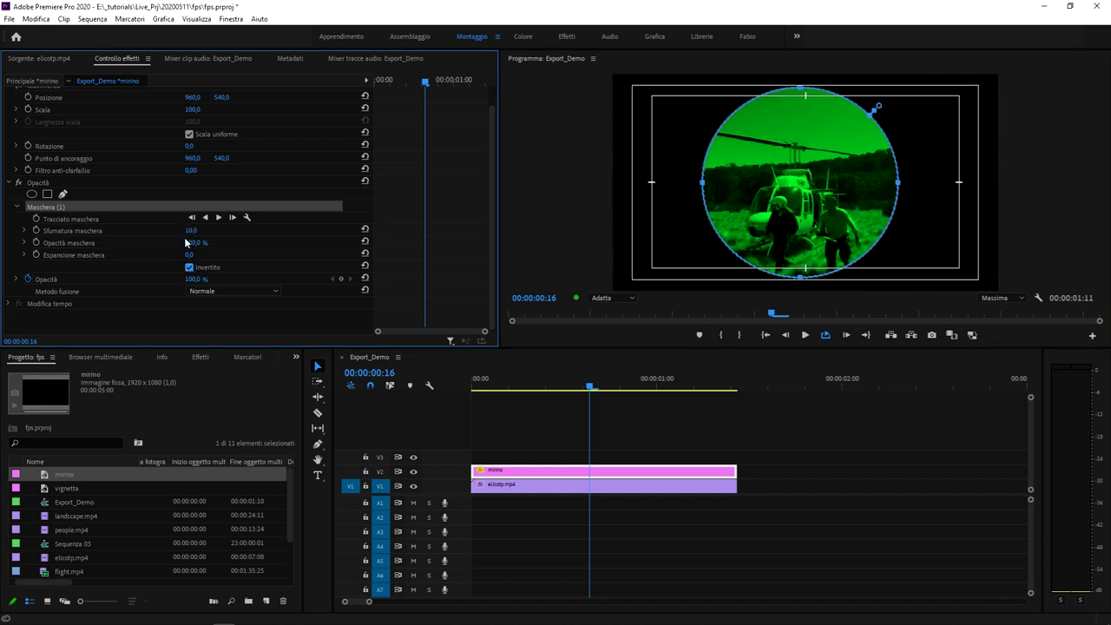
drag(190, 229, 795, 521)
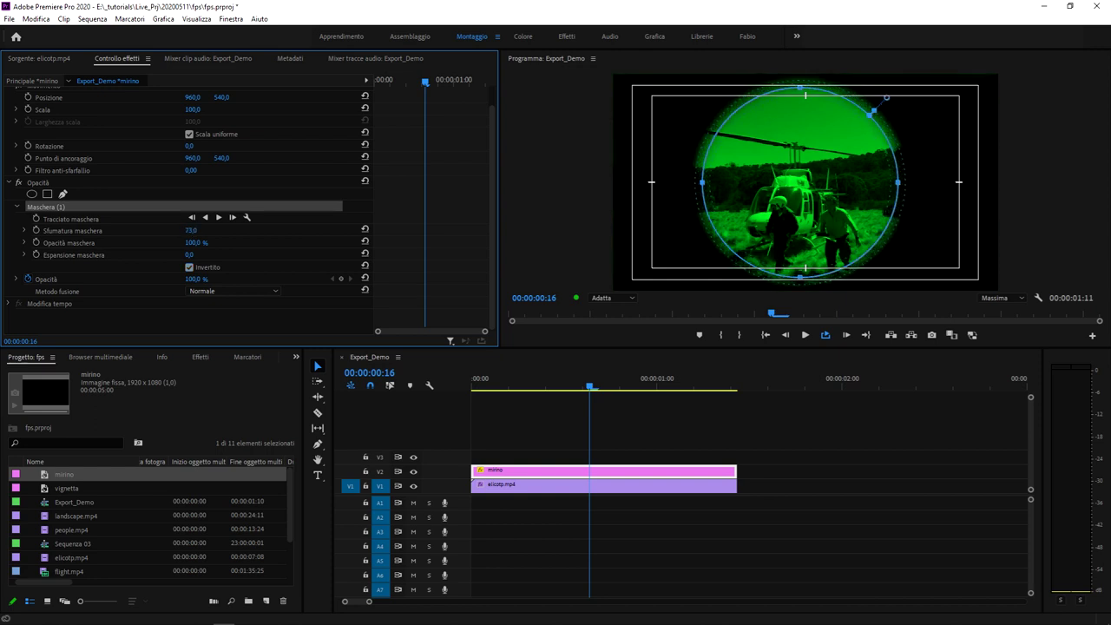
click(796, 521)
Step: Play and stop the sequence to check the circular scope, then open the Graphics menu
key(space)
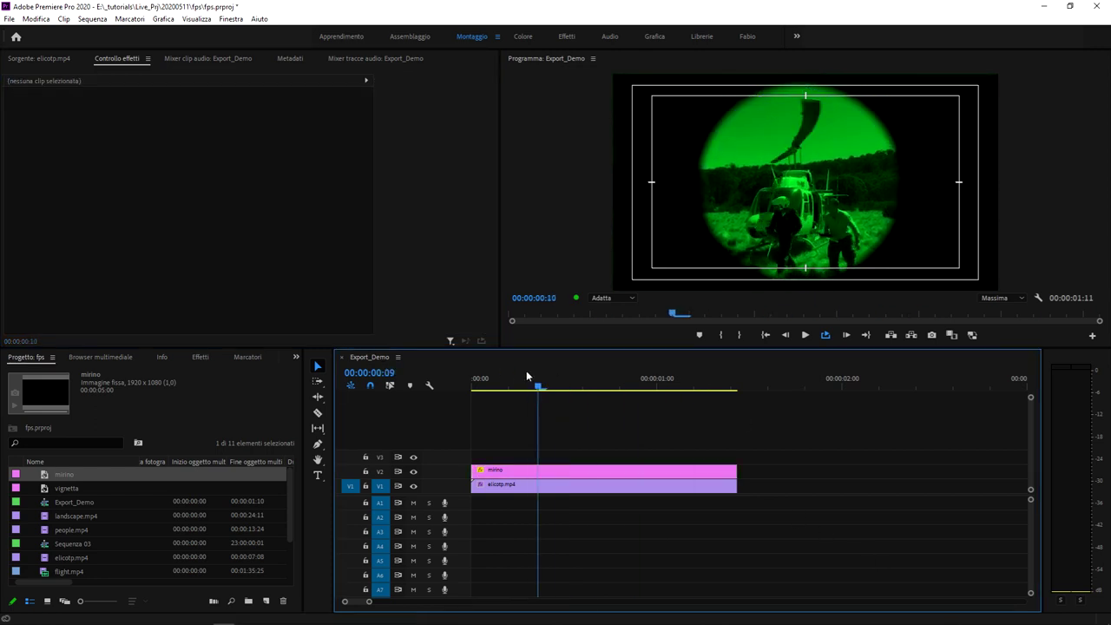
key(space)
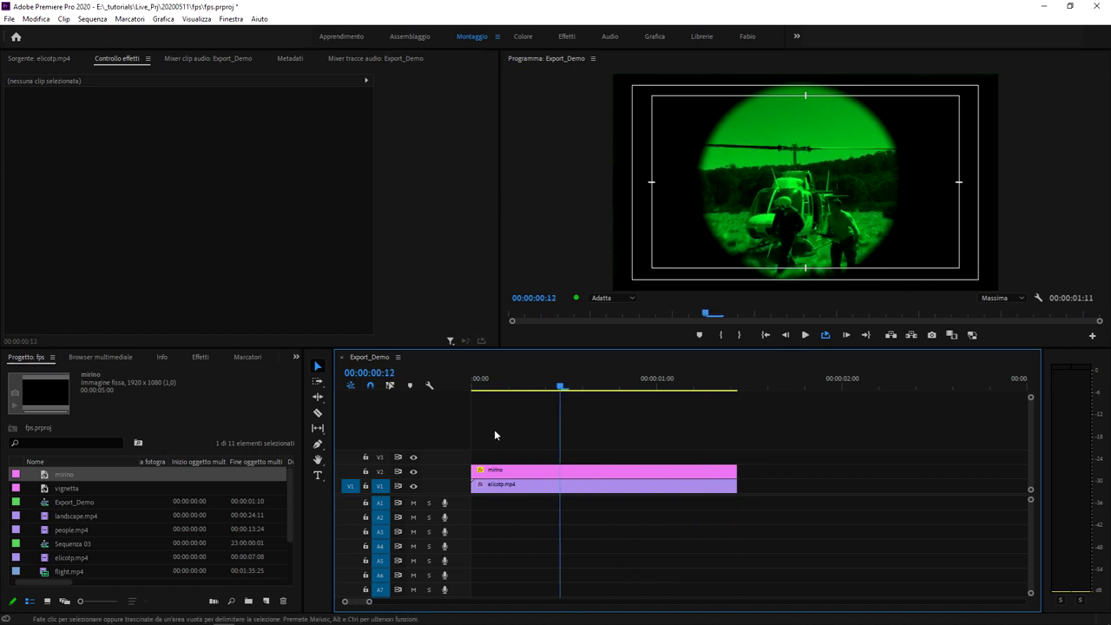
click(163, 19)
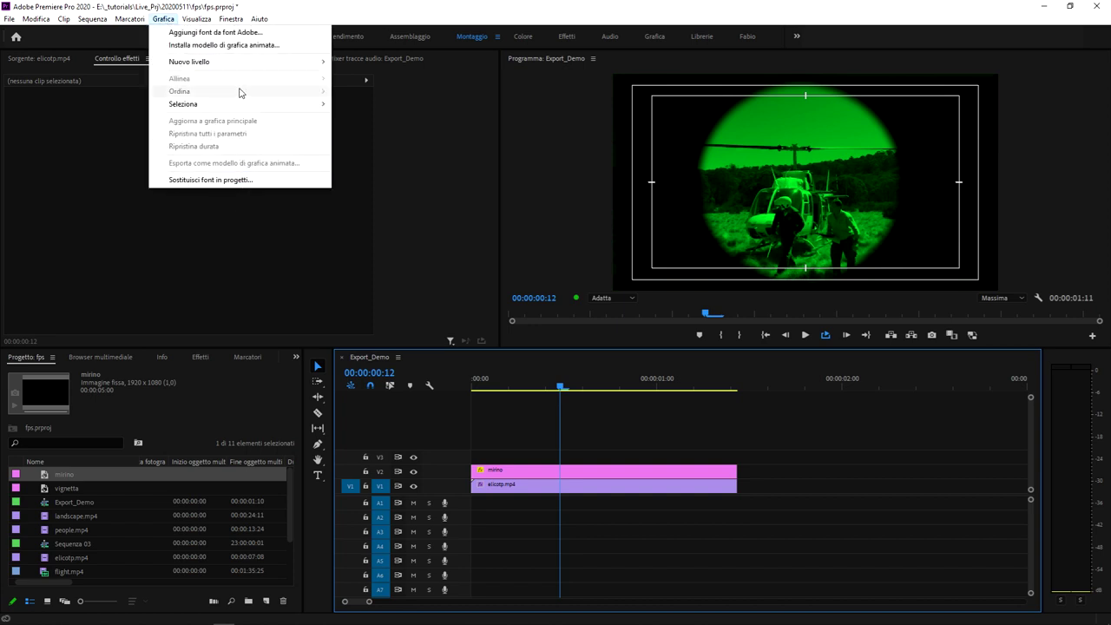
Step: Add a new rectangle shape layer and expand its appearance settings, leaving the fill off
mouse_move(278, 64)
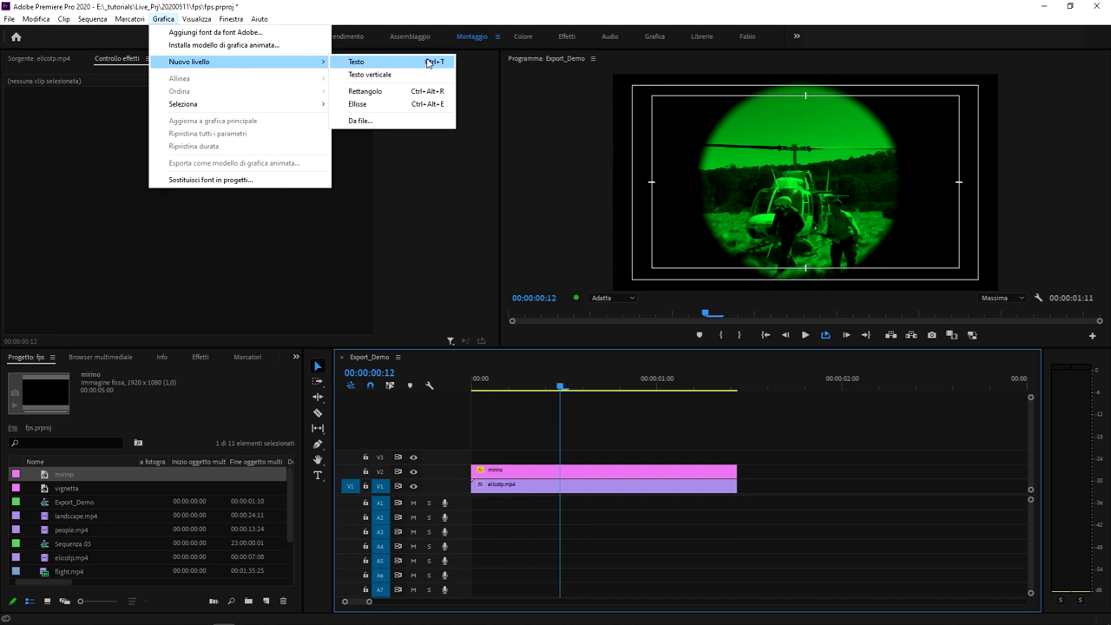
click(422, 92)
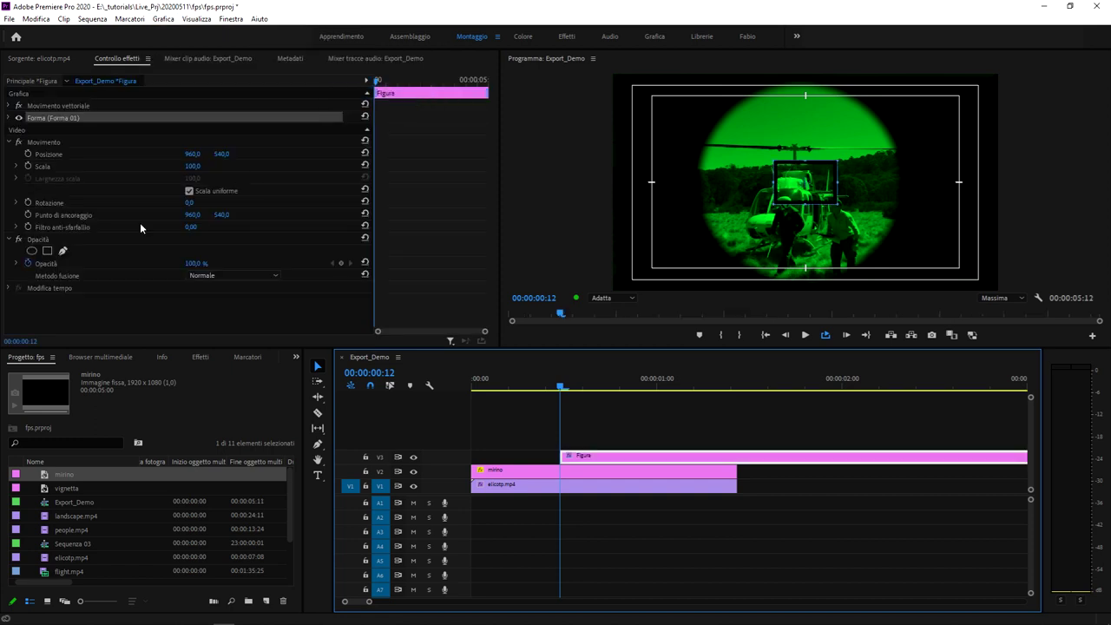
click(8, 291)
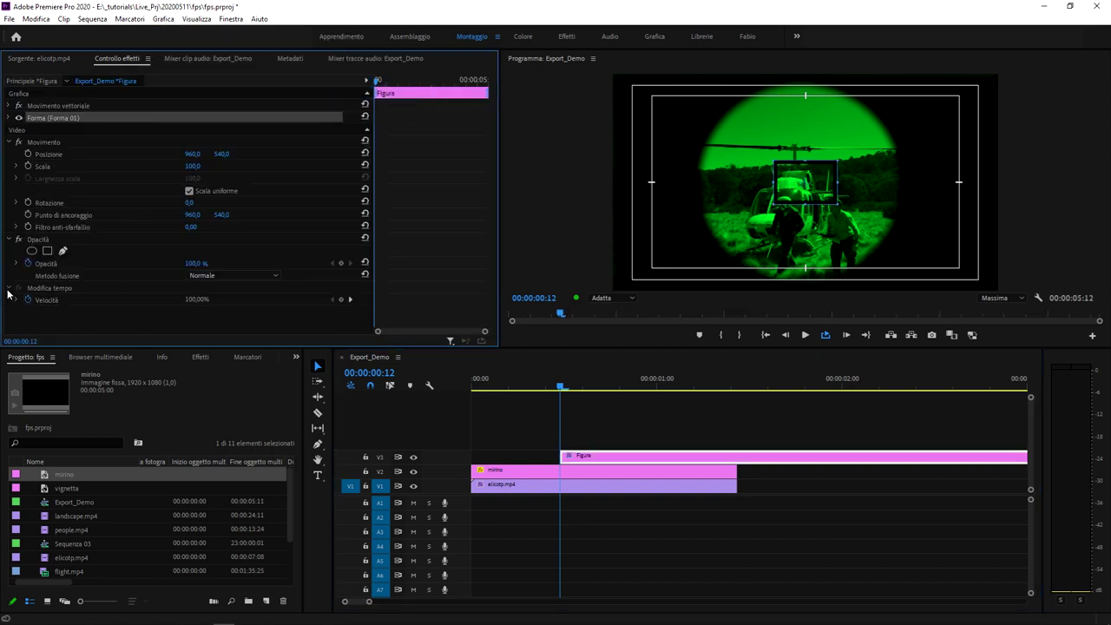
click(10, 118)
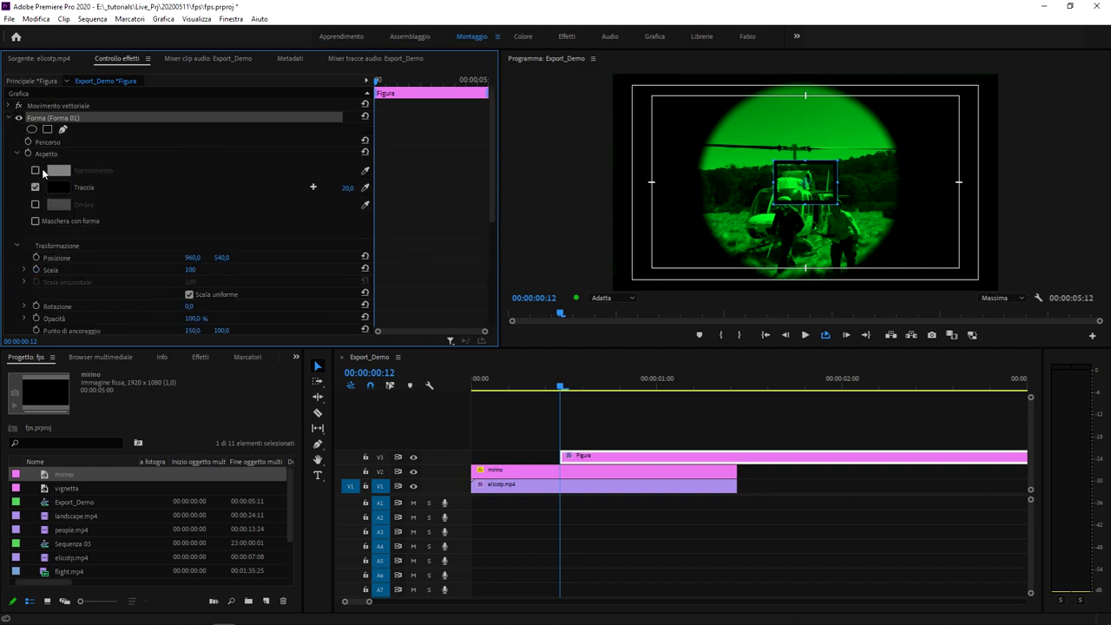
click(36, 171)
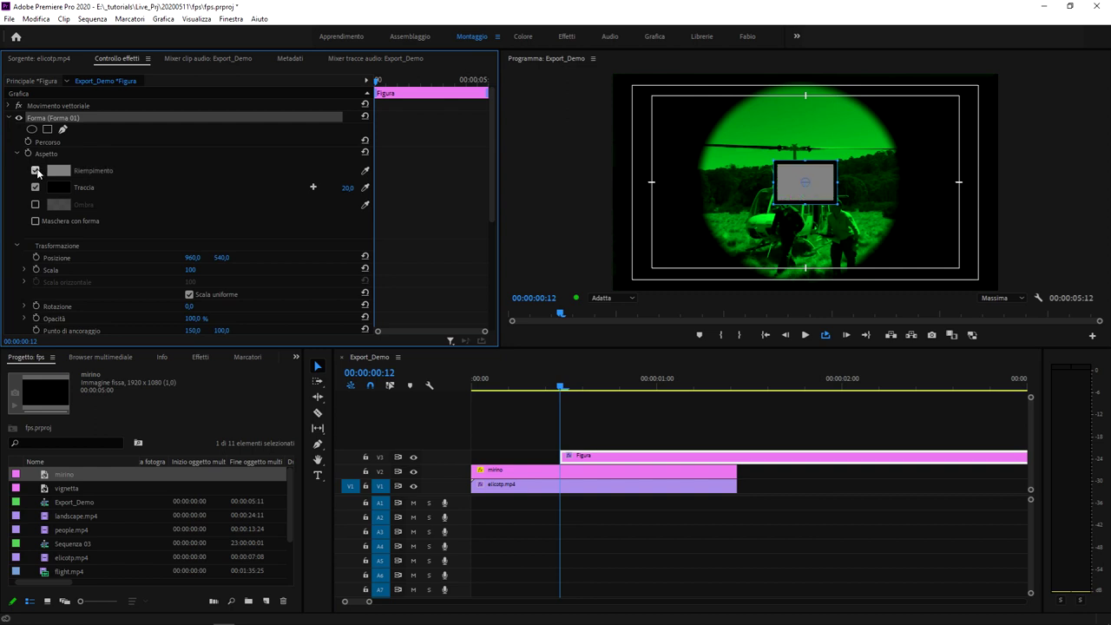
click(36, 171)
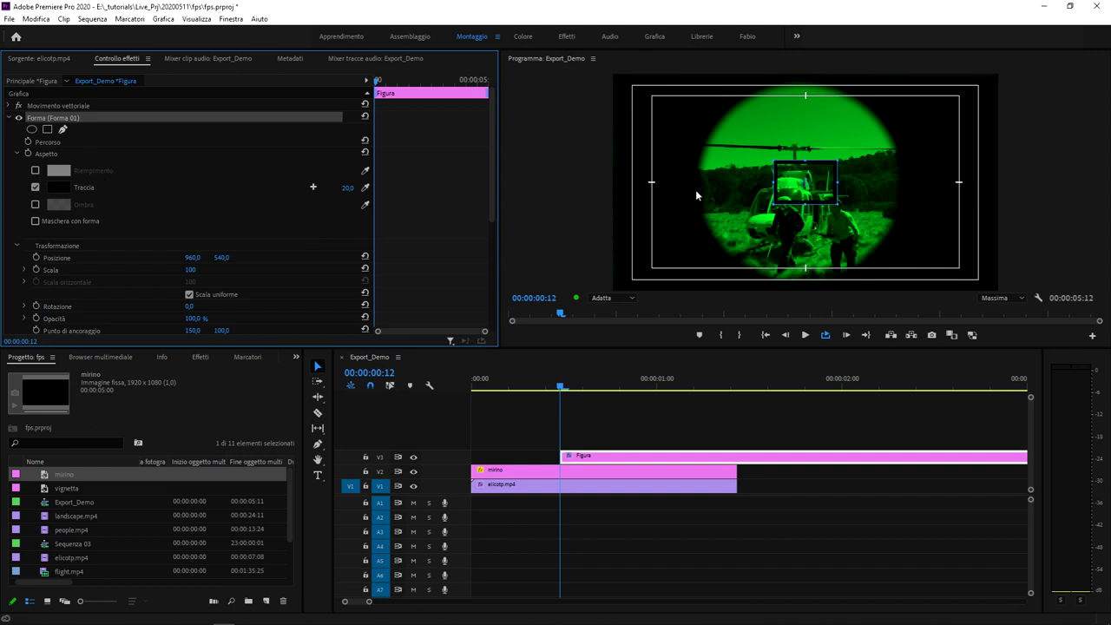
Step: Stretch the rectangle into a thin horizontal bar with a black stroke, then duplicate it
mouse_move(803, 159)
mouse_down()
mouse_move(808, 202)
mouse_move(999, 202)
mouse_up()
right_click(1000, 202)
click(847, 177)
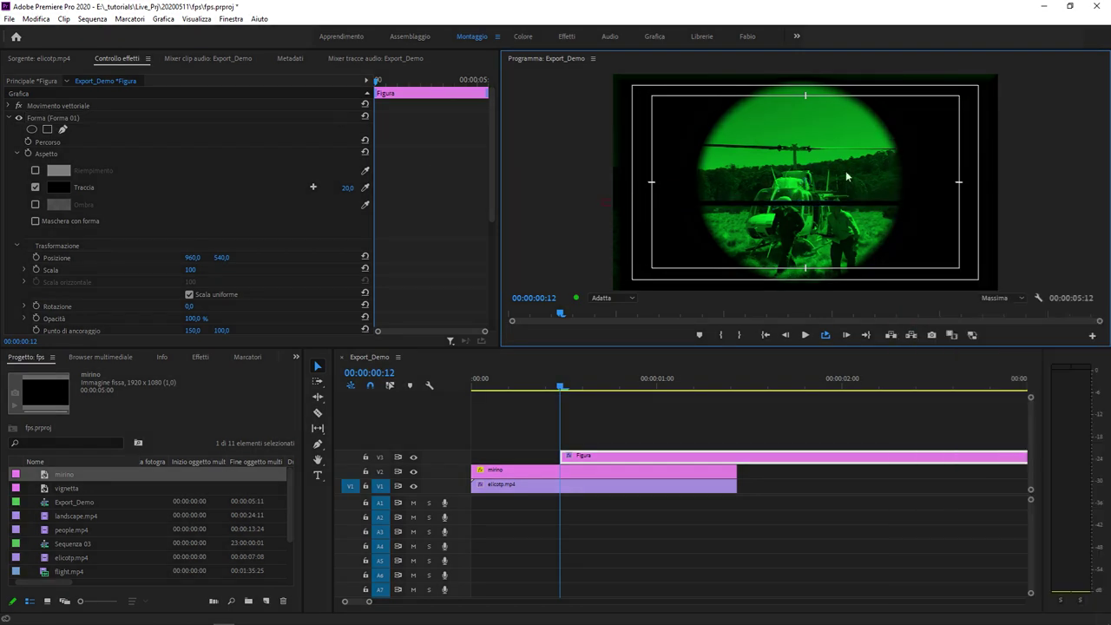
click(59, 187)
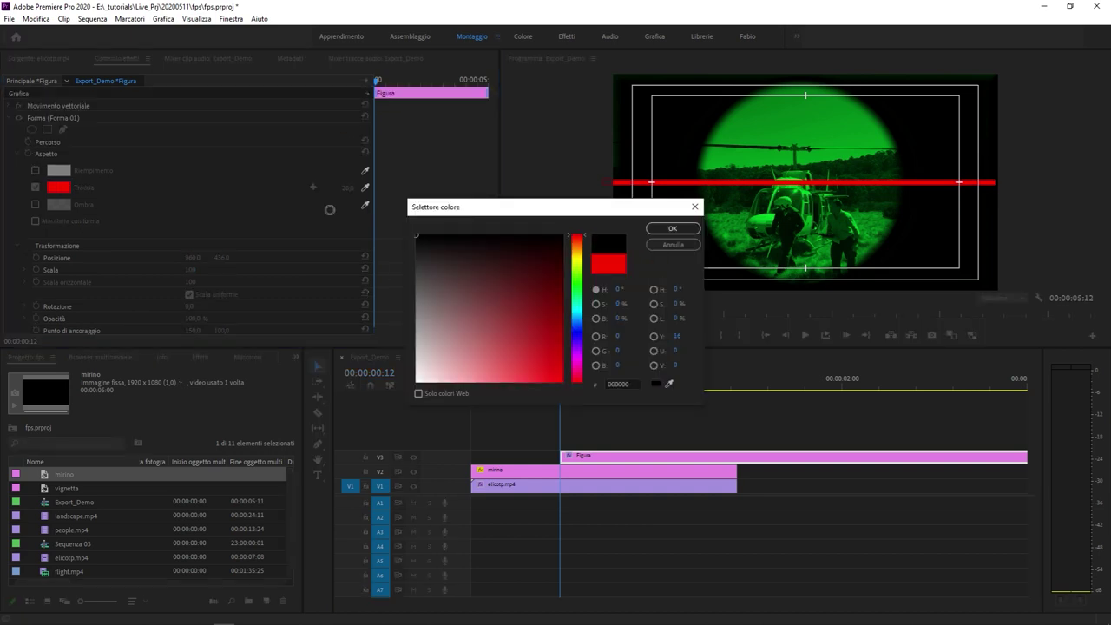
key(Return)
click(62, 123)
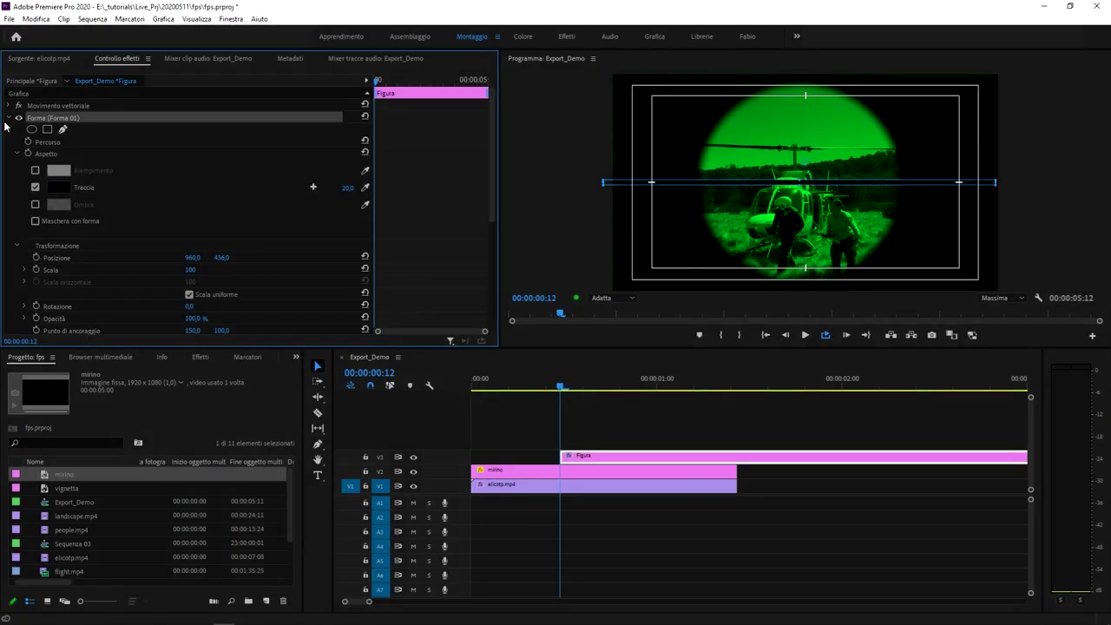
click(11, 117)
key(ctrl+c)
key(ctrl+v)
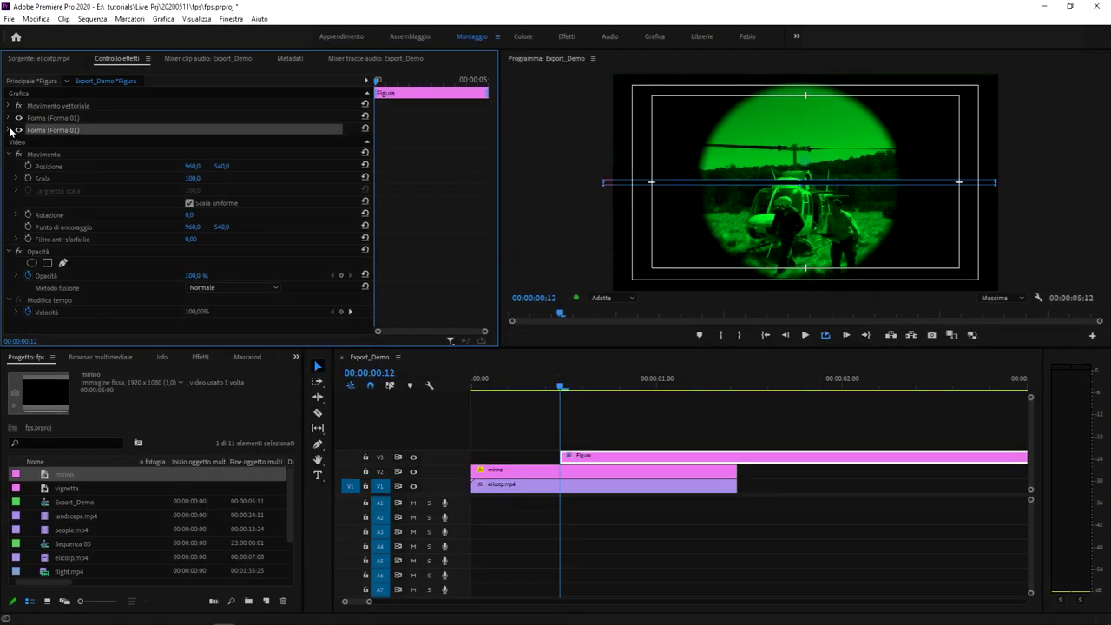
Step: Set the duplicate line's Rotation to 90° to form the vertical crosshair, then deselect the graphic
click(11, 130)
scroll(131, 235, down, 1)
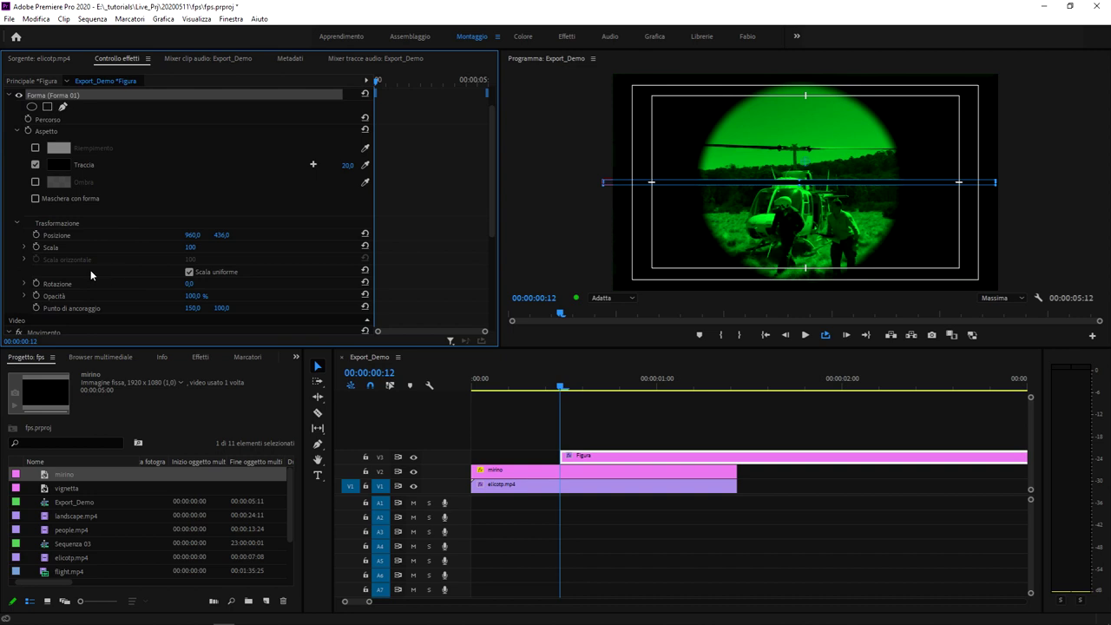
click(189, 283)
text(90)
key(Return)
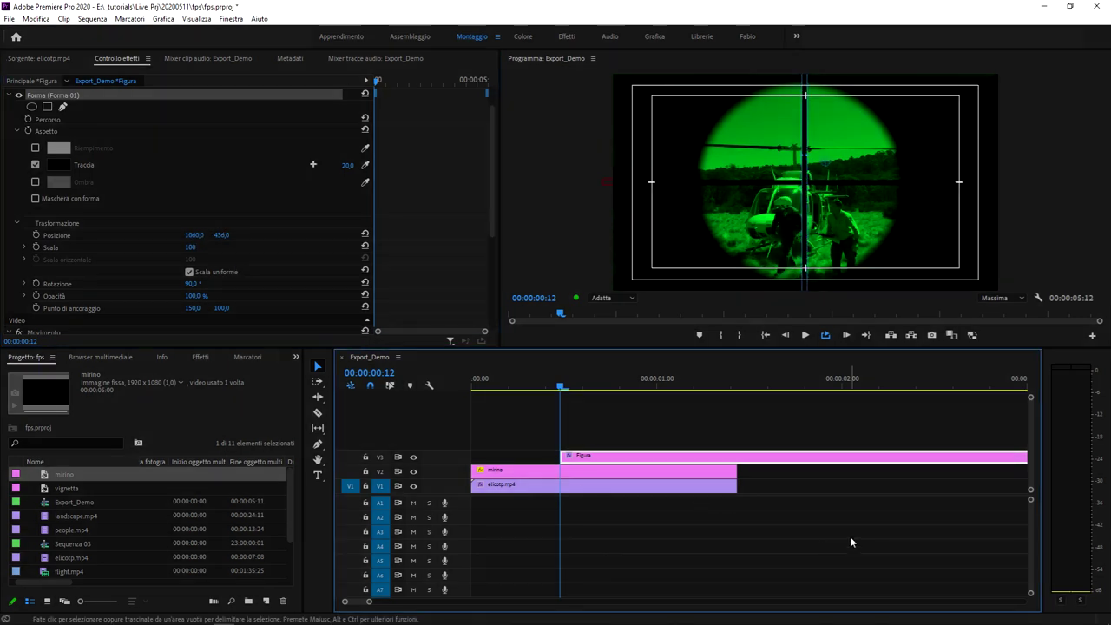
click(852, 540)
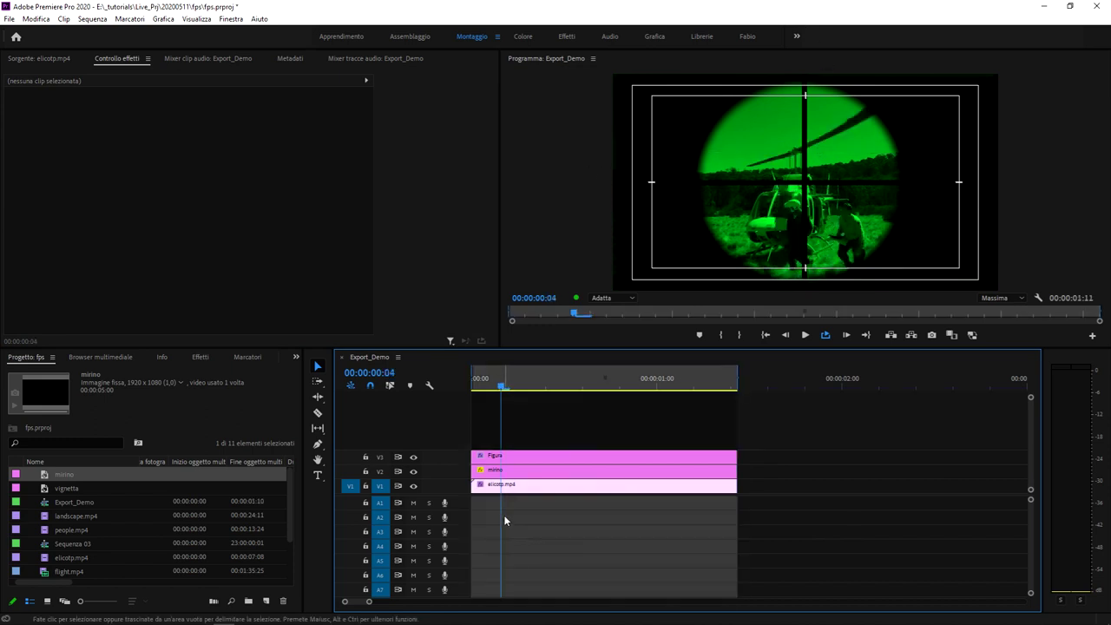
Step: Start Scale and Position keyframes on elicotp.mp4 and hold Scale with a keyframe at 00:00:00:14
click(527, 490)
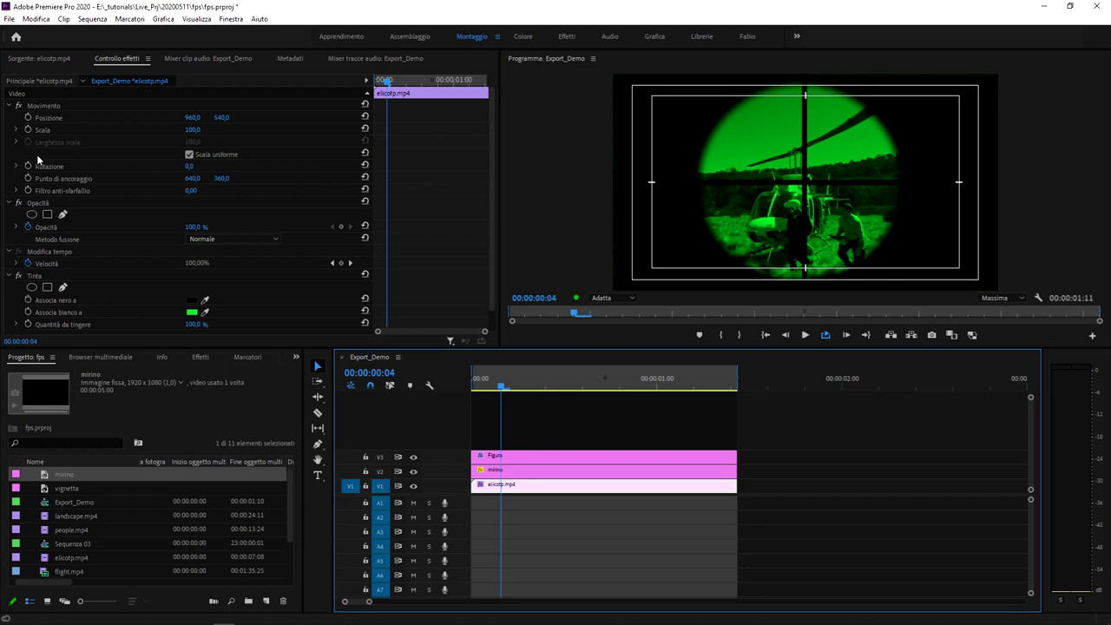
click(29, 129)
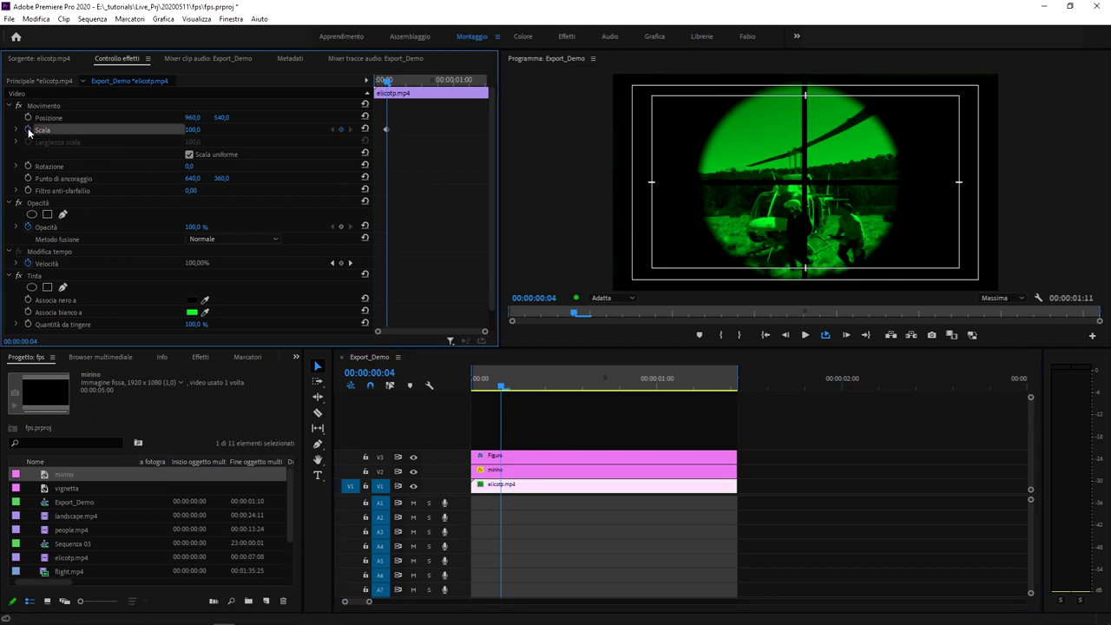
click(27, 117)
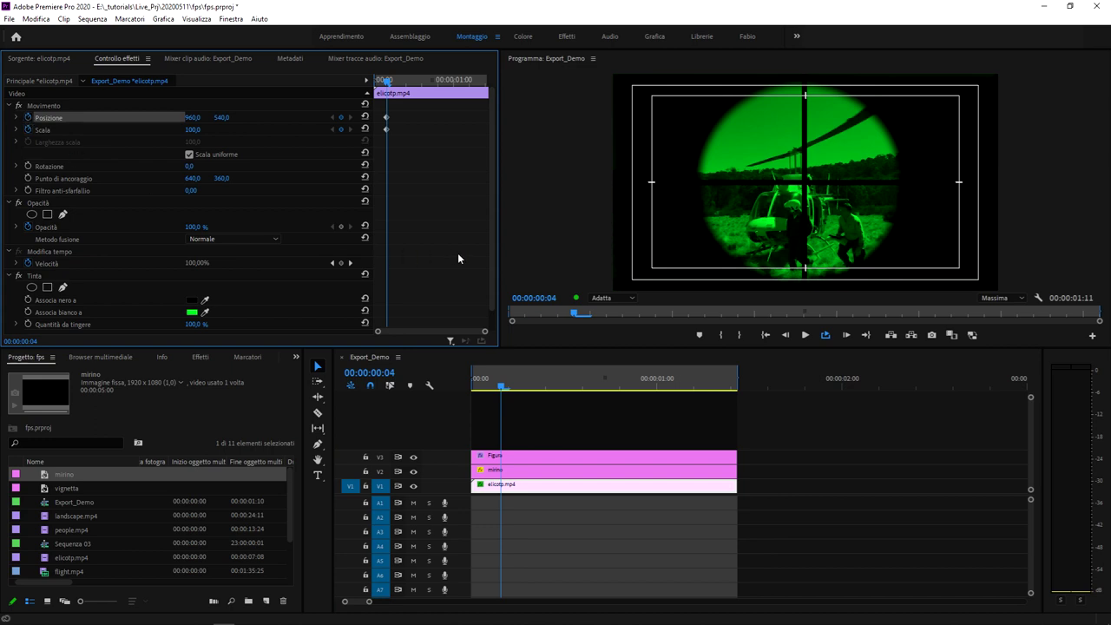
key(space)
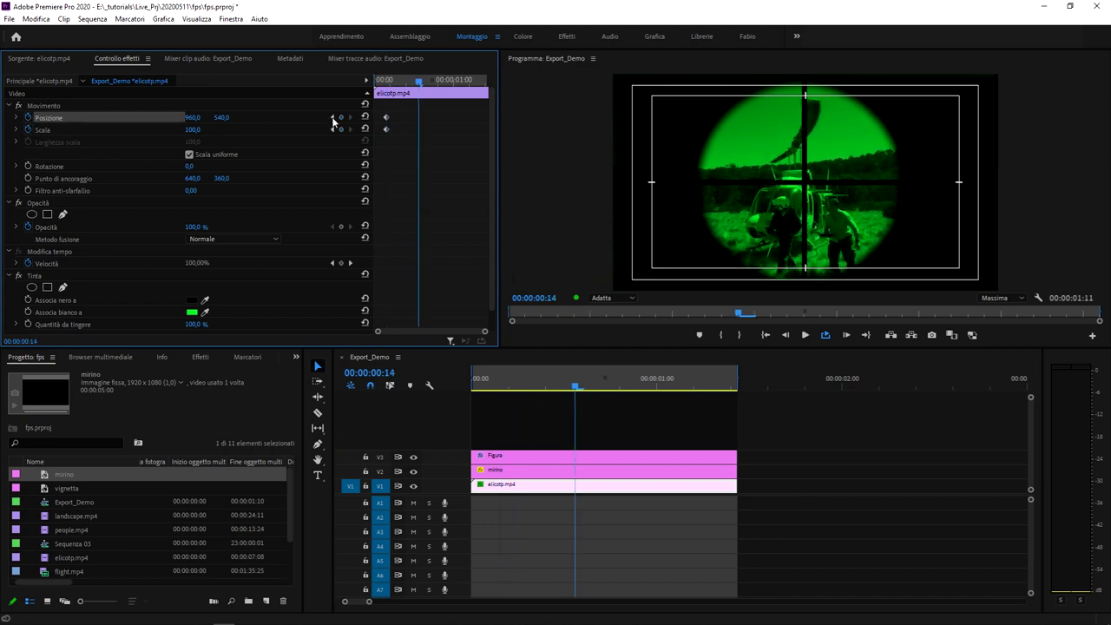
click(341, 129)
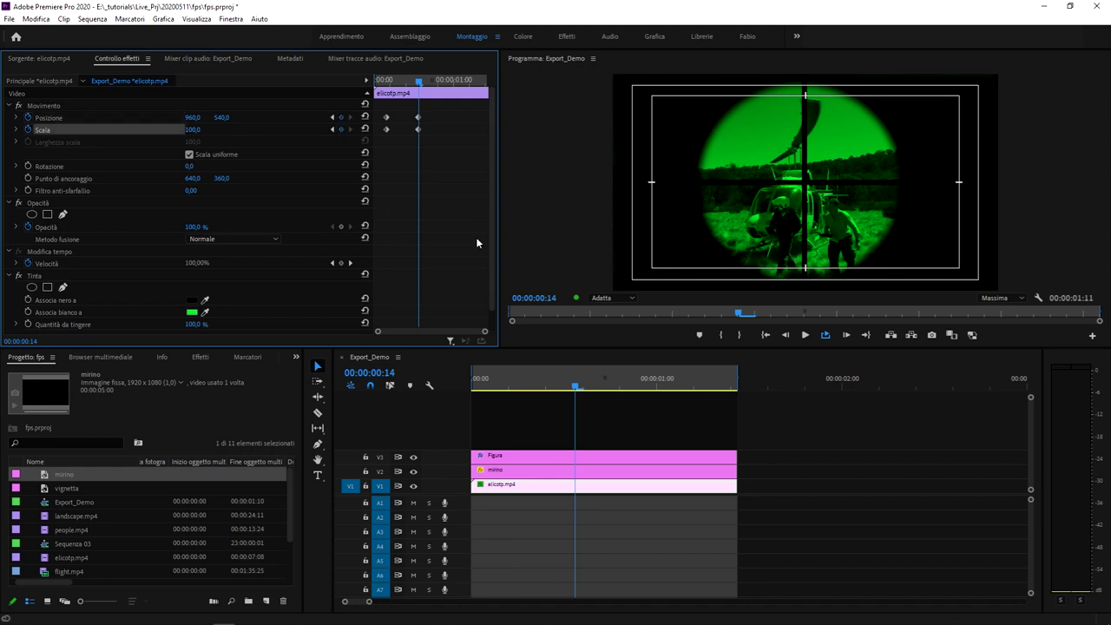
key(Right)
key(Right)
key(Right)
key(Right)
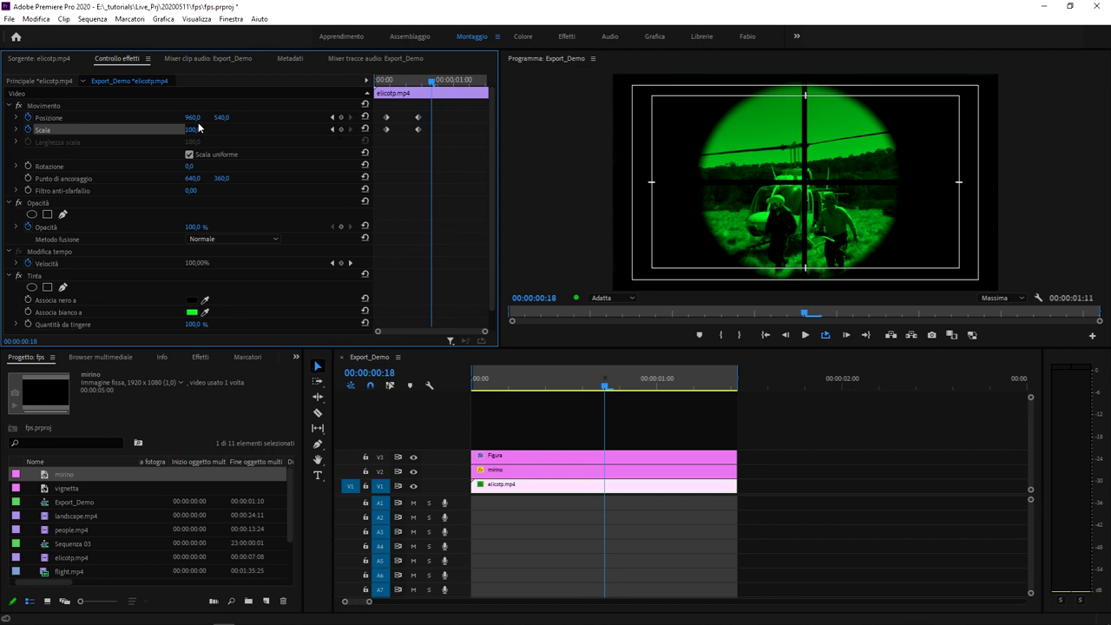
key(Right)
key(Right)
key(Right)
Step: Zoom the helicopter to scale 378 at position 1626, 95 on the cockpit and preview it
drag(193, 131, 312, 131)
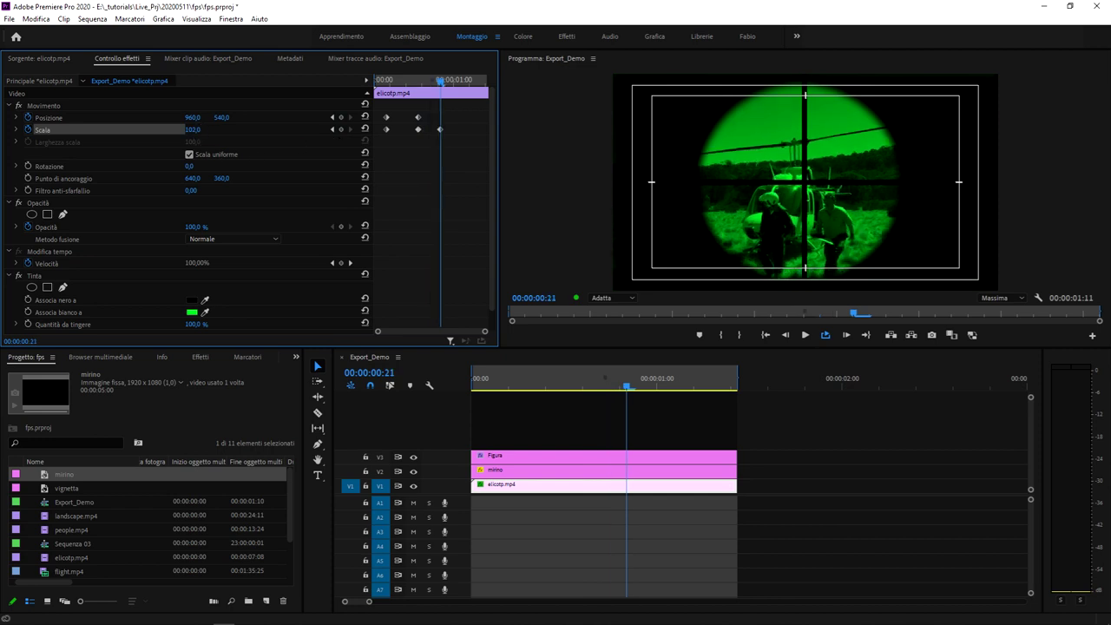
mouse_move(224, 118)
mouse_down()
mouse_move(235, 147)
mouse_move(364, 117)
mouse_up()
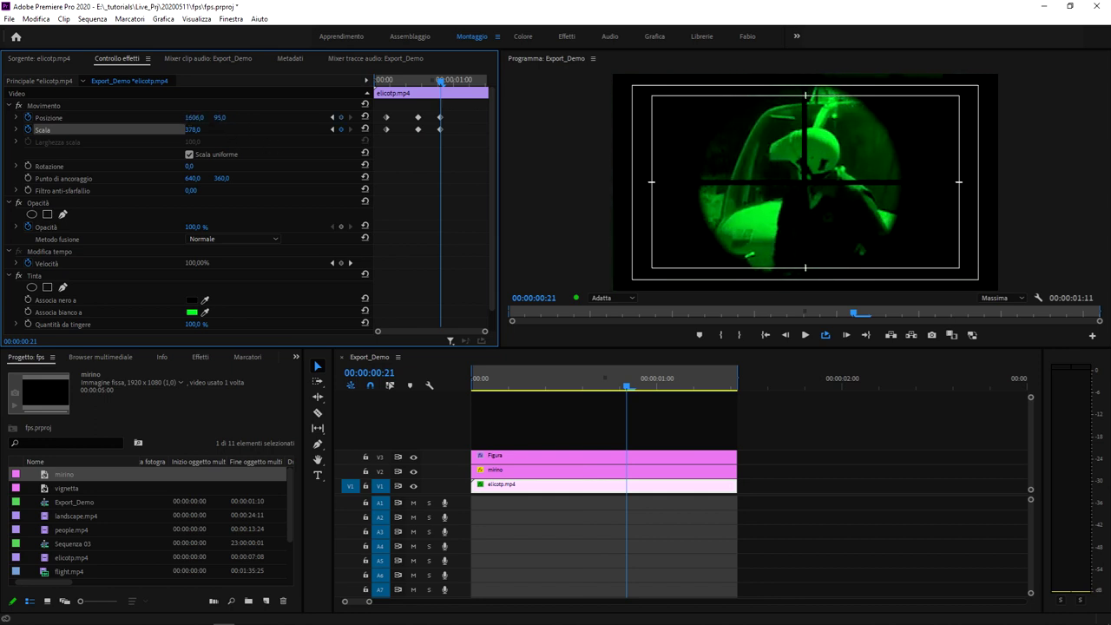
drag(194, 117, 212, 117)
key(space)
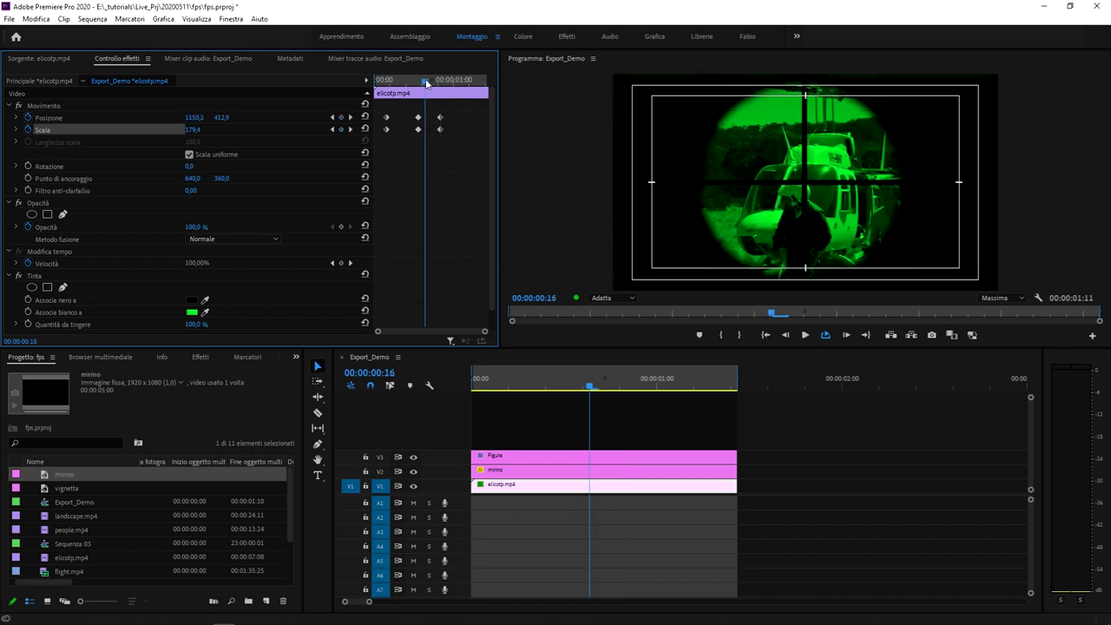
key(space)
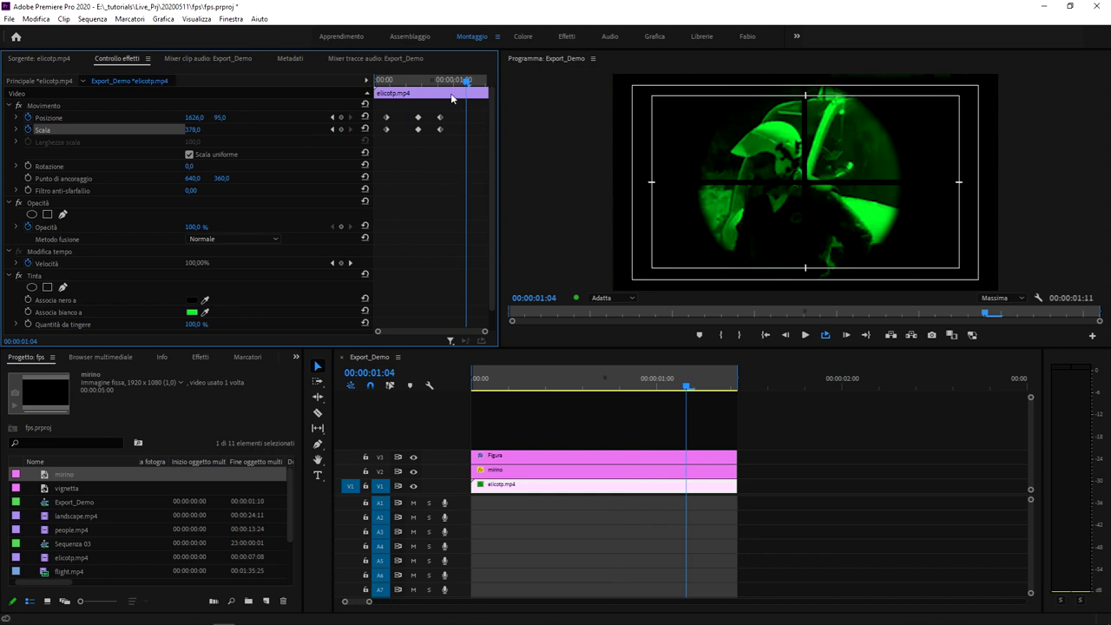
Step: Add hold keyframes at 00:00:01:02, then pan Position to 537, 95 at 00:00:01:08
key(Left)
key(Left)
click(341, 117)
click(341, 129)
drag(457, 86, 475, 85)
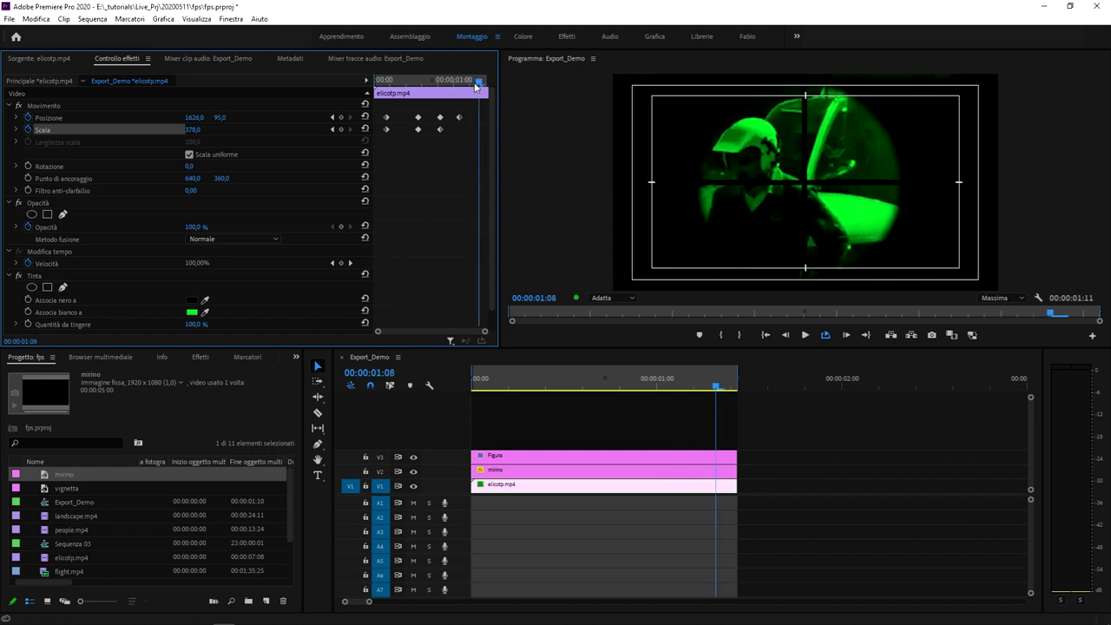
drag(198, 119, 122, 119)
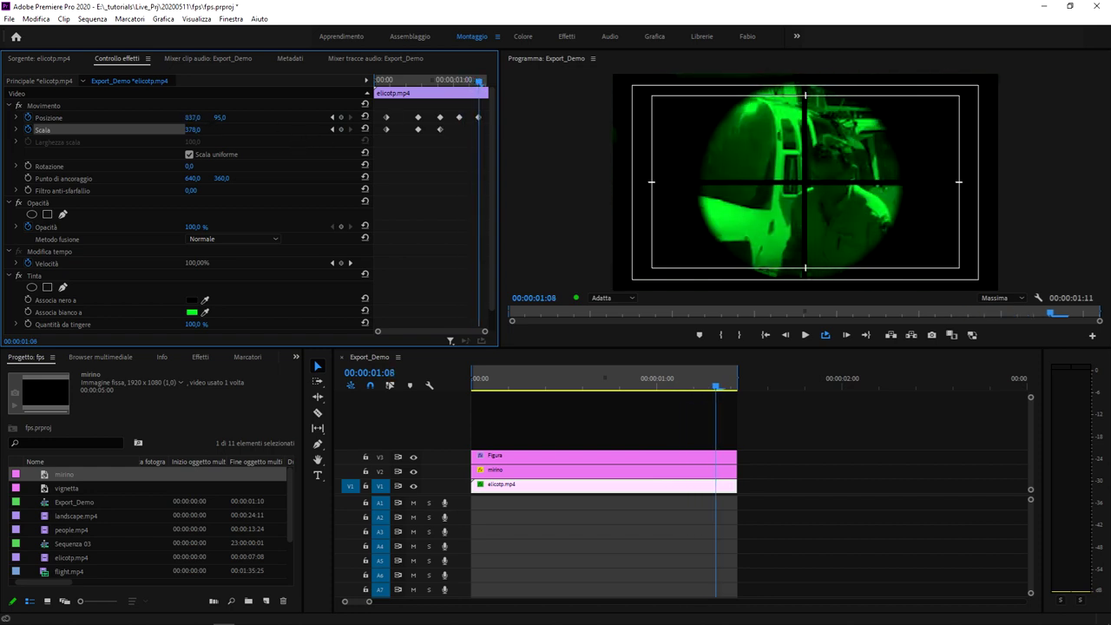